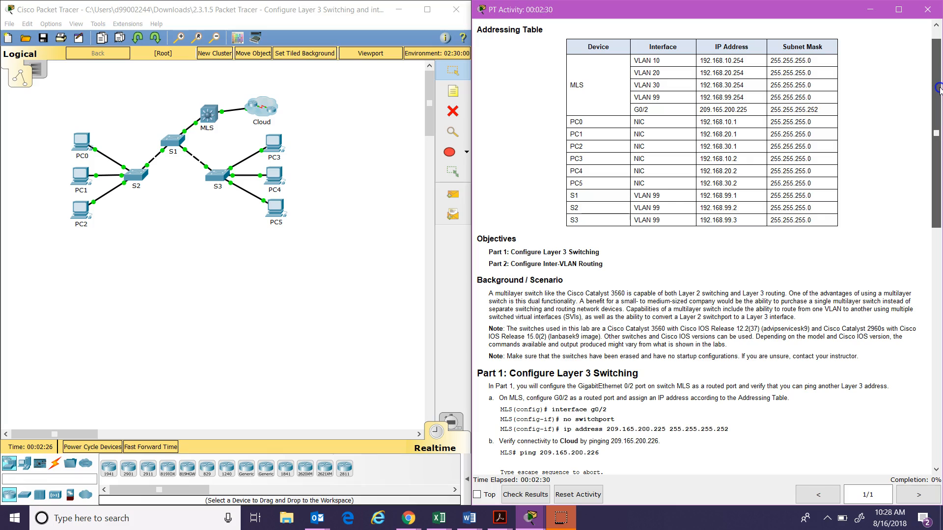
Step: Open the command line interface of the multilayer switch MLS and place its window clear of the activity instructions
drag(939, 89, 938, 125)
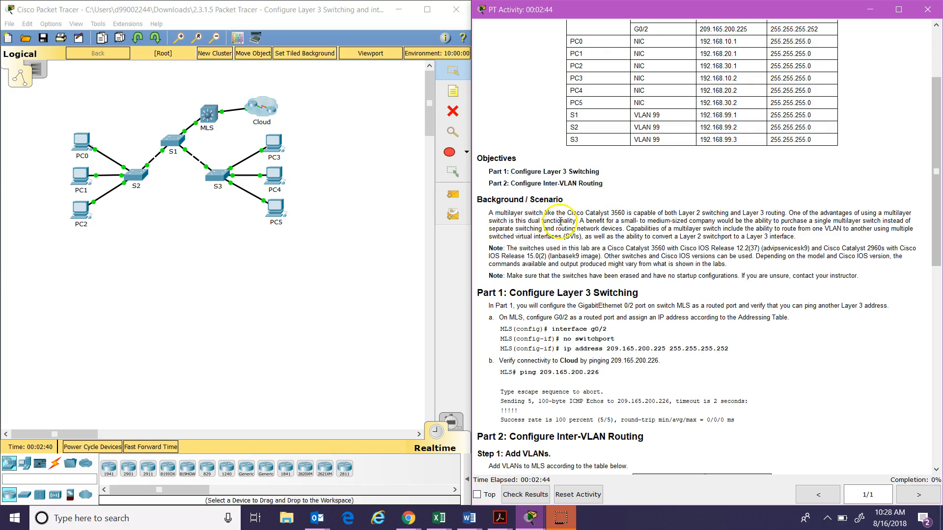
click(634, 217)
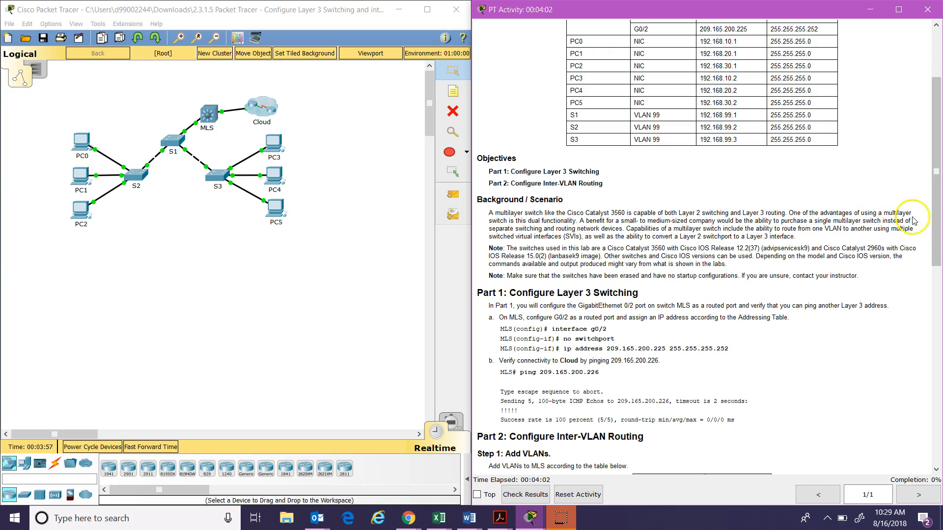
drag(937, 223, 940, 326)
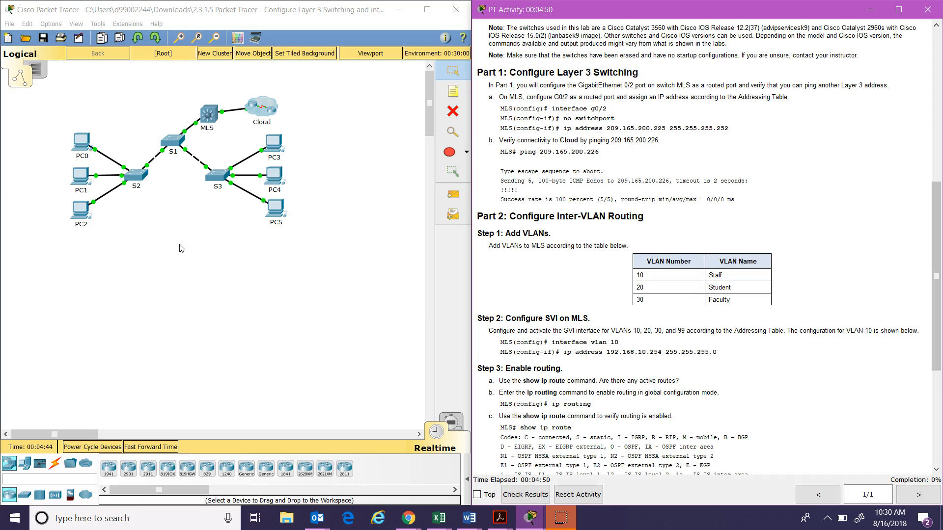
click(218, 114)
click(556, 244)
click(427, 121)
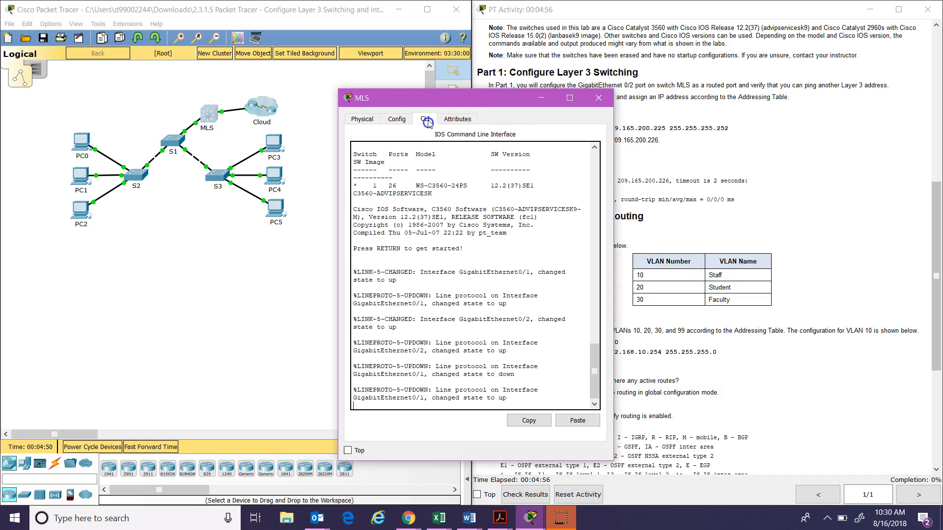
drag(457, 103, 223, 79)
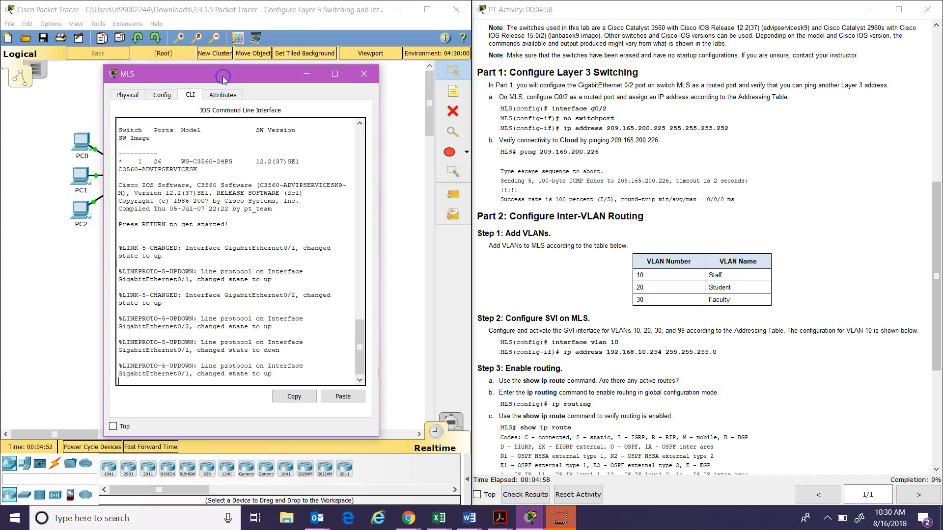
Step: Enter global configuration mode on MLS and make interface g0/2 a routed port with no switchport
key(Return)
text(enable)
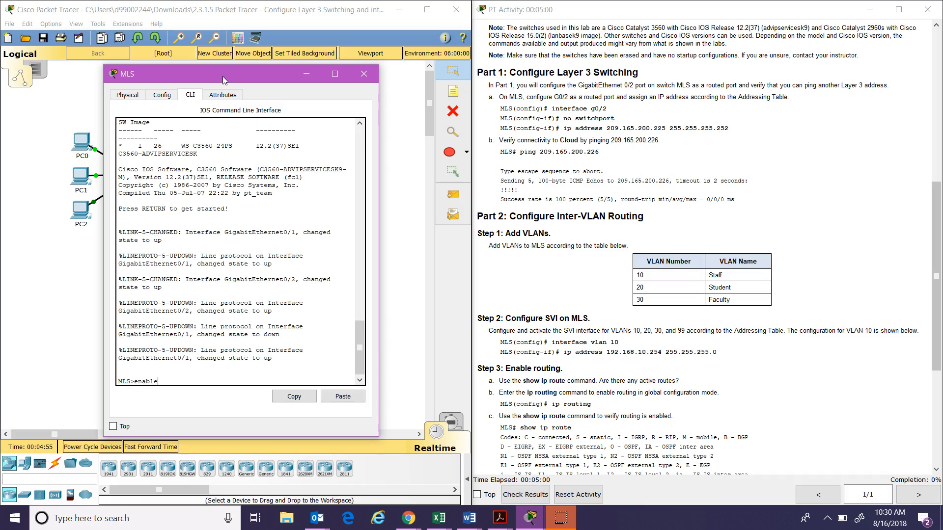
key(Return)
text(conf t)
key(Return)
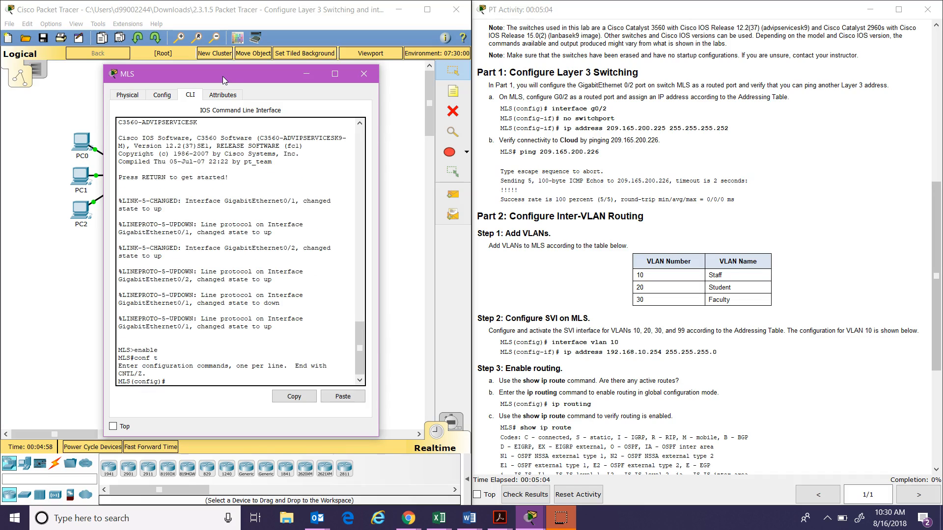
text(int g0/2)
key(Return)
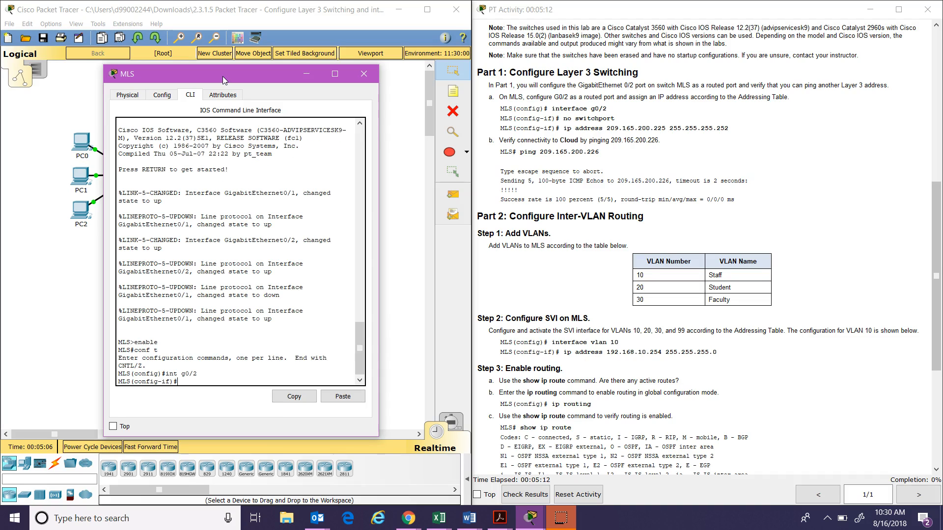
text(no switchport)
key(Return)
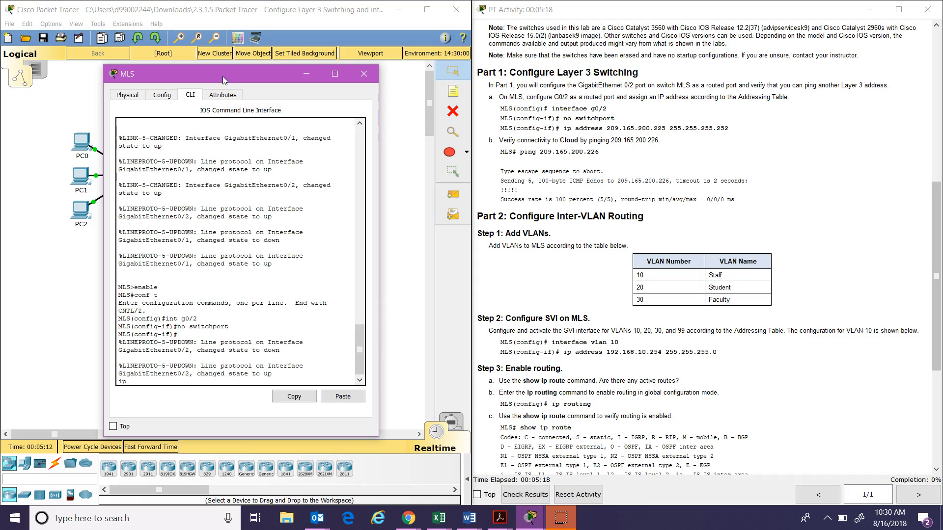
Step: Assign IP address 209.165.200.225 with subnet mask 255.255.255.252 to interface g0/2 on MLS
text(ip address 209.16)
click(222, 76)
text(5.200.255)
key(BackSpace)
text(25 255.255)
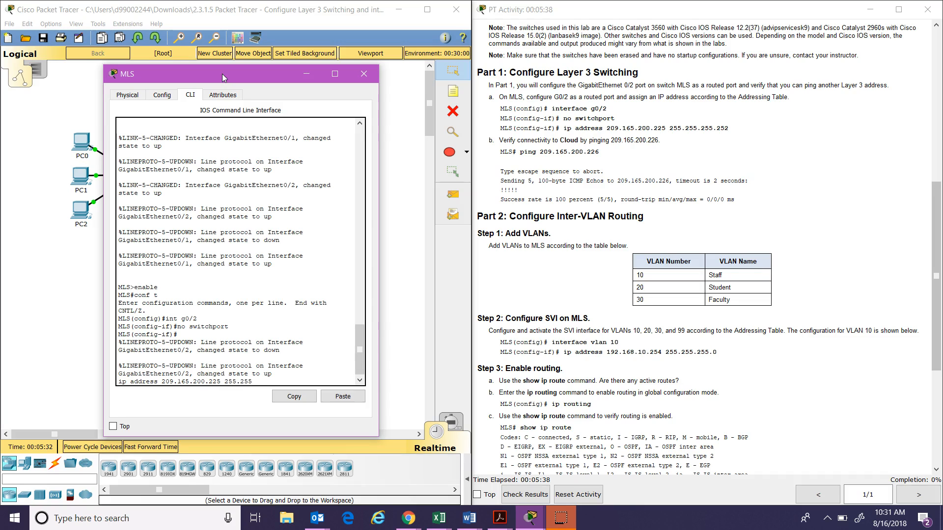
text(.255.252)
key(Return)
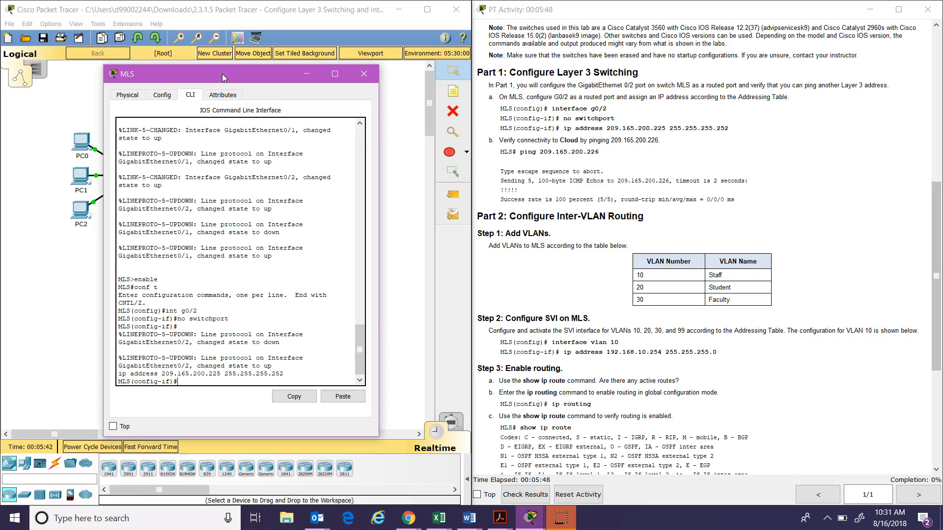
Step: Try to ping 209.165.200.226 from interface configuration mode, and exit back to privileged EXEC mode on MLS
text(ping 209.165.200.226)
key(Return)
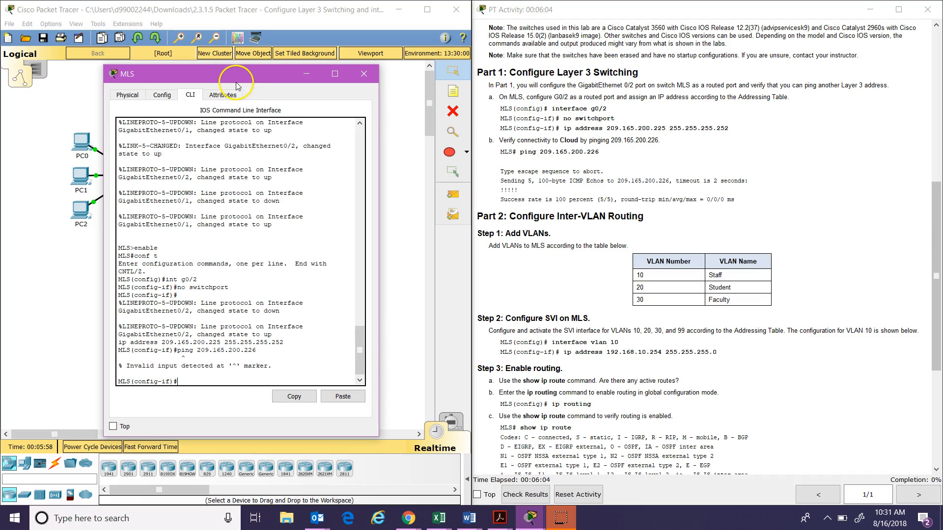
text(exit)
key(Return)
text(exit)
key(Return)
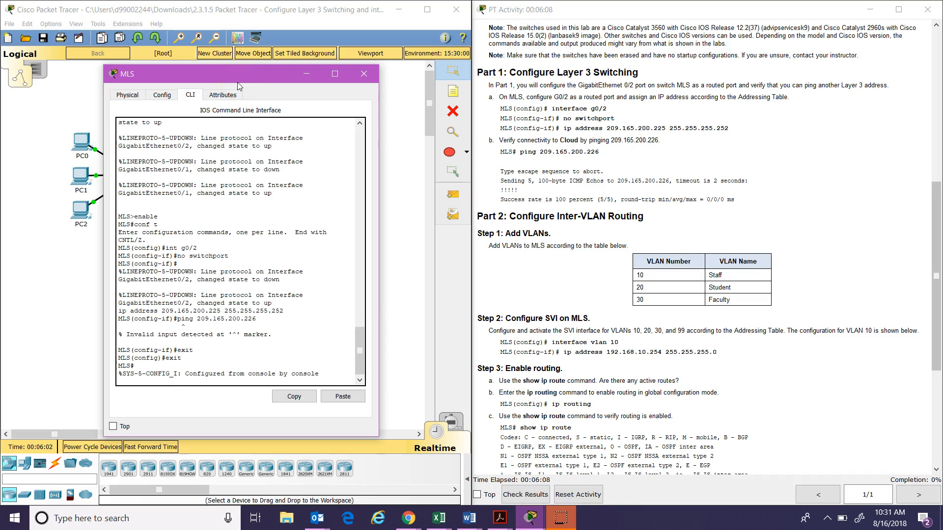
key(Return)
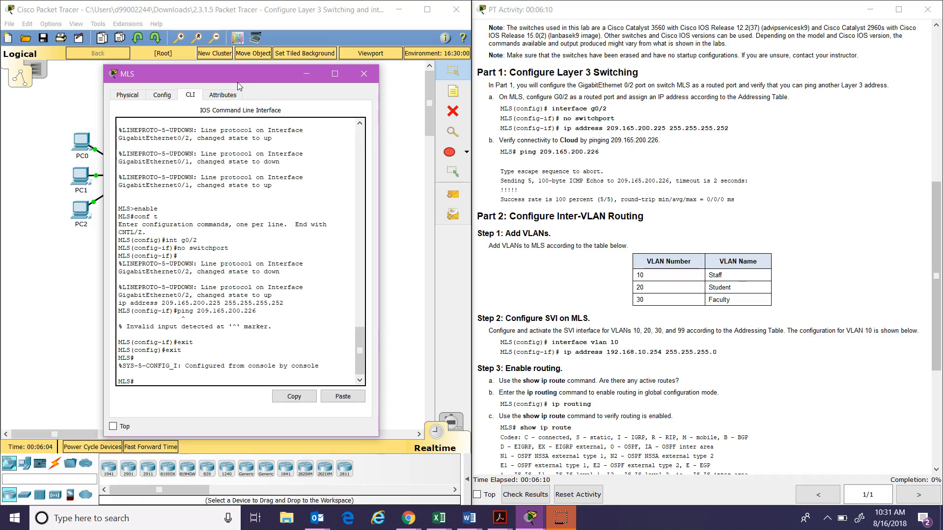
Step: Verify connectivity to Cloud by pinging 209.165.200.226 twice from privileged EXEC mode on MLS
text(enable)
key(BackSpace)
key(BackSpace)
key(BackSpace)
key(BackSpace)
key(BackSpace)
text(ping 209.165.200.2)
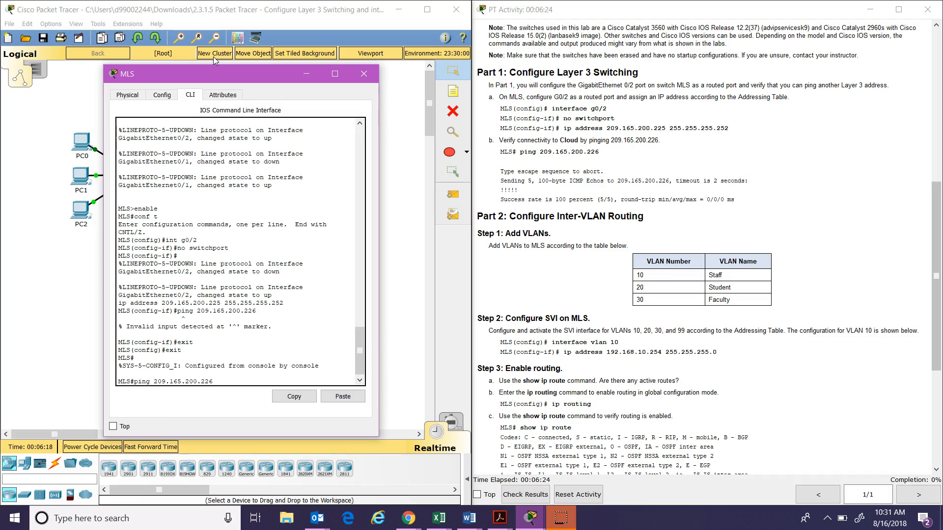
text(26)
key(Return)
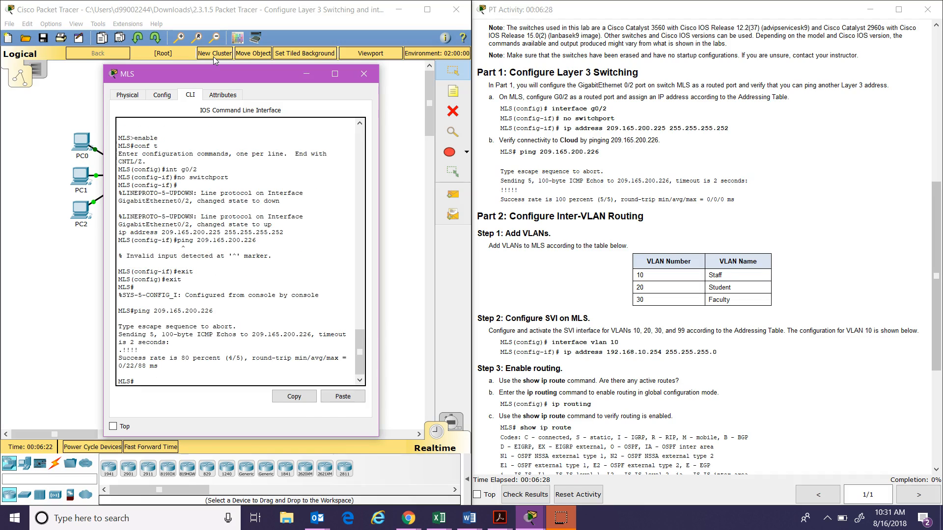
key(Up)
key(Return)
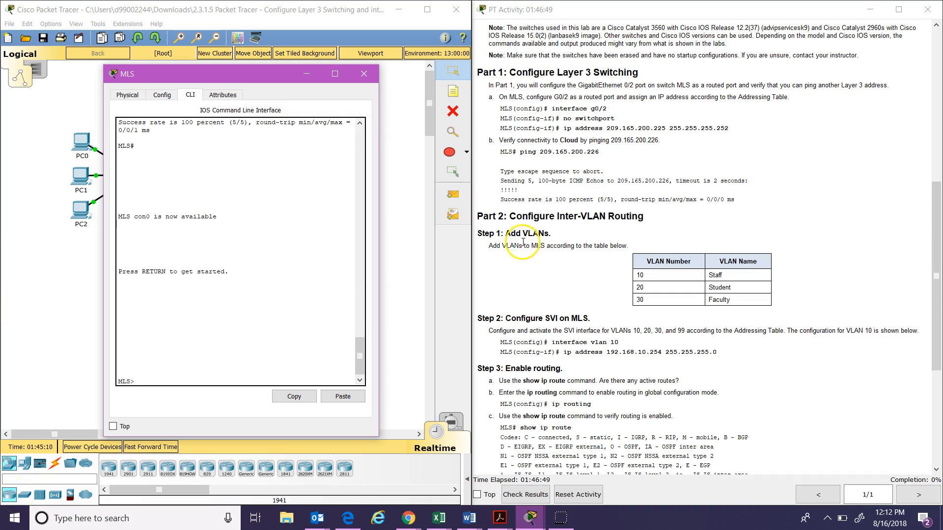
Step: Return to the MLS command line and enter global configuration mode with enable and conf t
drag(512, 216, 548, 244)
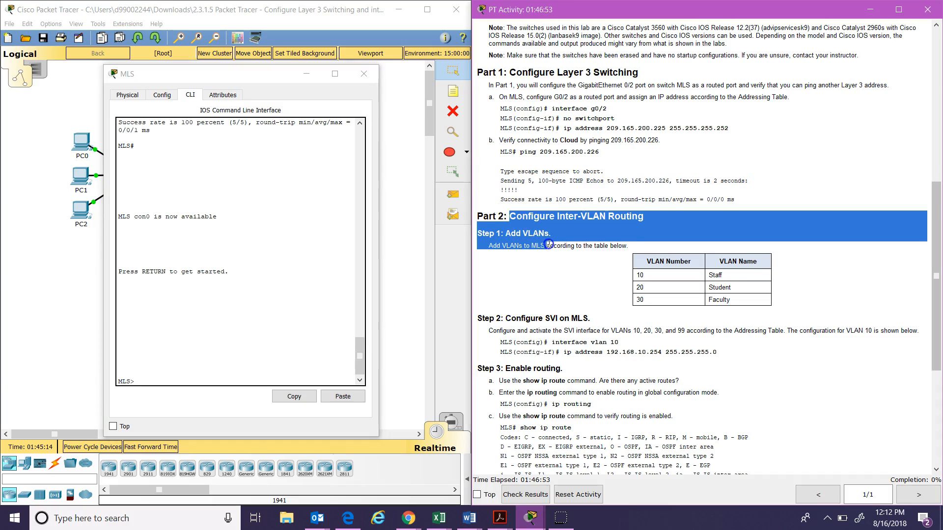
click(571, 273)
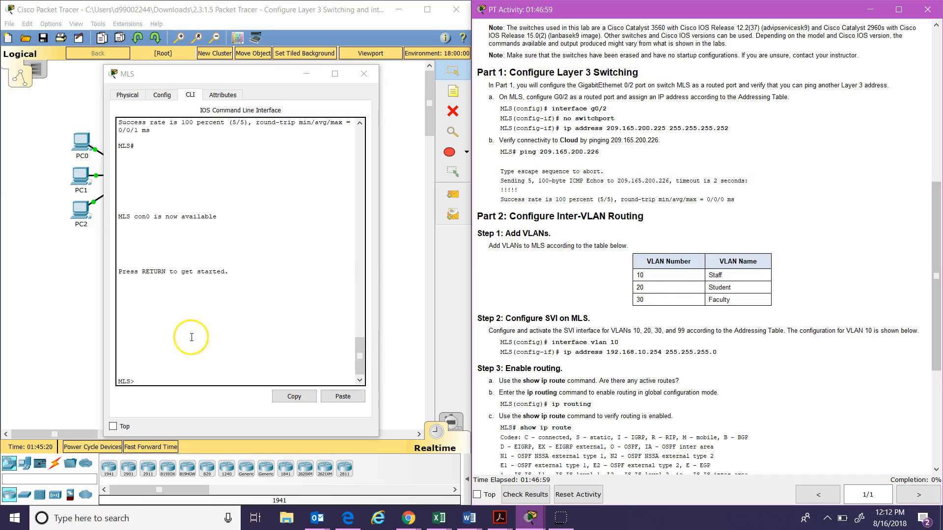
click(155, 380)
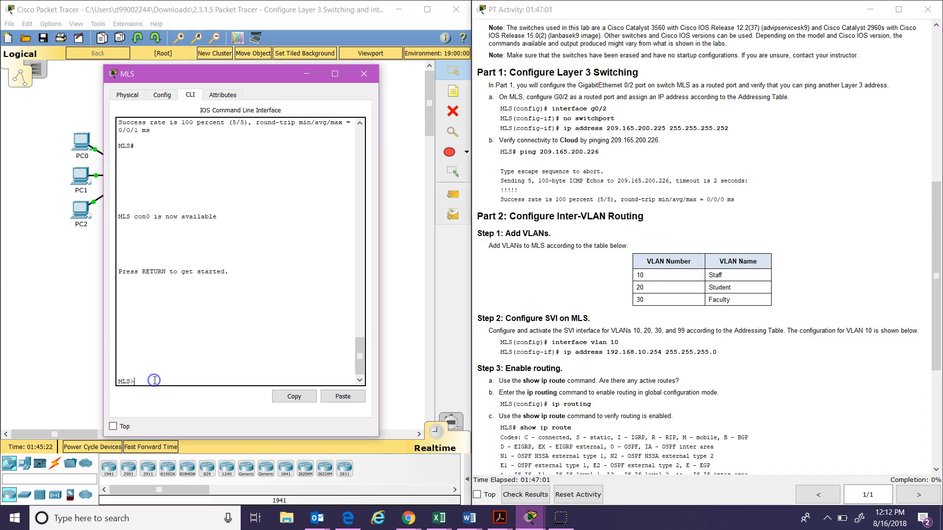
text(enable)
key(Return)
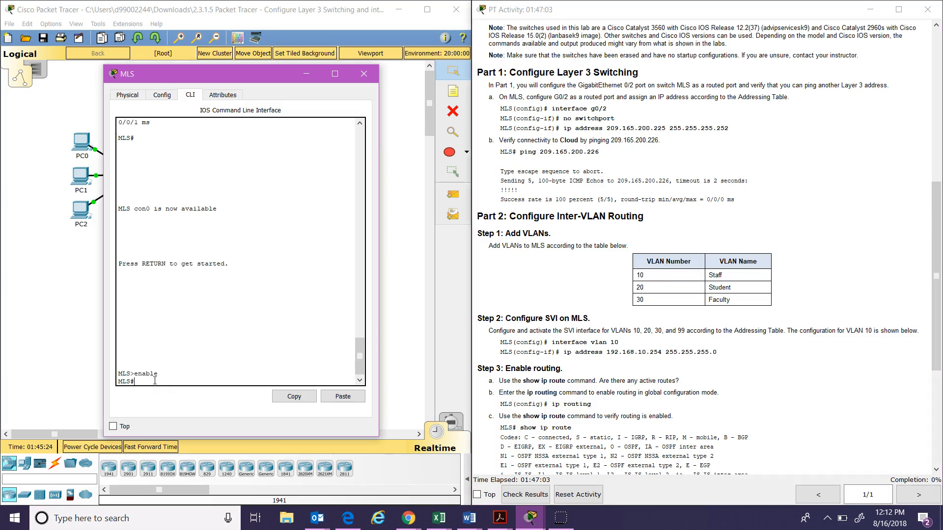
text(conf t)
key(Return)
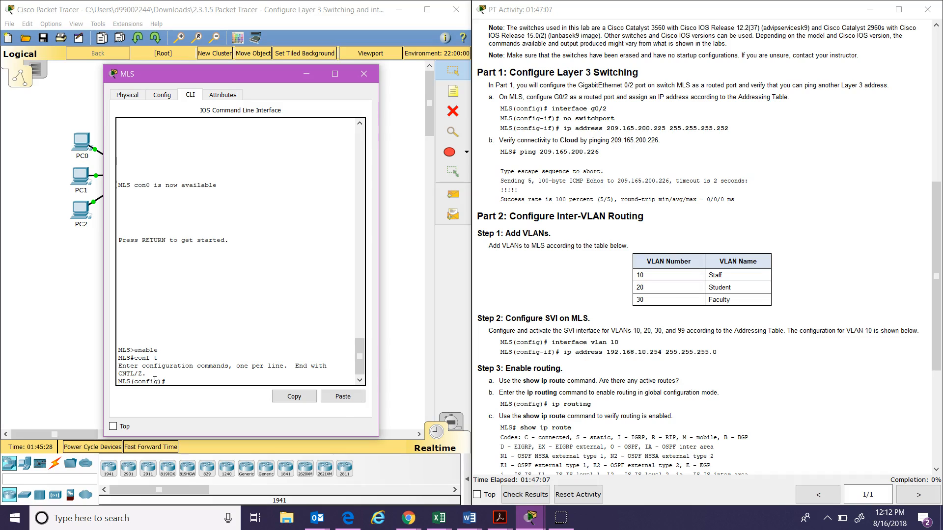
Step: Create VLAN 10 on MLS from global configuration mode
text(vlan)
text( 10)
text( Staff)
key(BackSpace)
key(BackSpace)
key(BackSpace)
key(BackSpace)
key(BackSpace)
key(BackSpace)
key(BackSpace)
text(0)
key(Return)
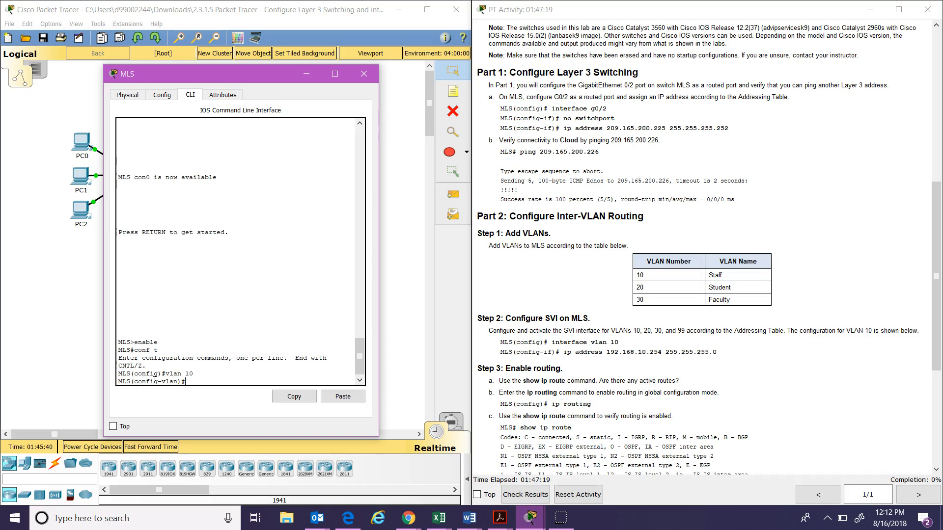
Step: Name VLAN 10 on MLS Staff
text(name)
text( Stag)
key(BackSpace)
key(BackSpace)
text(ff)
key(Return)
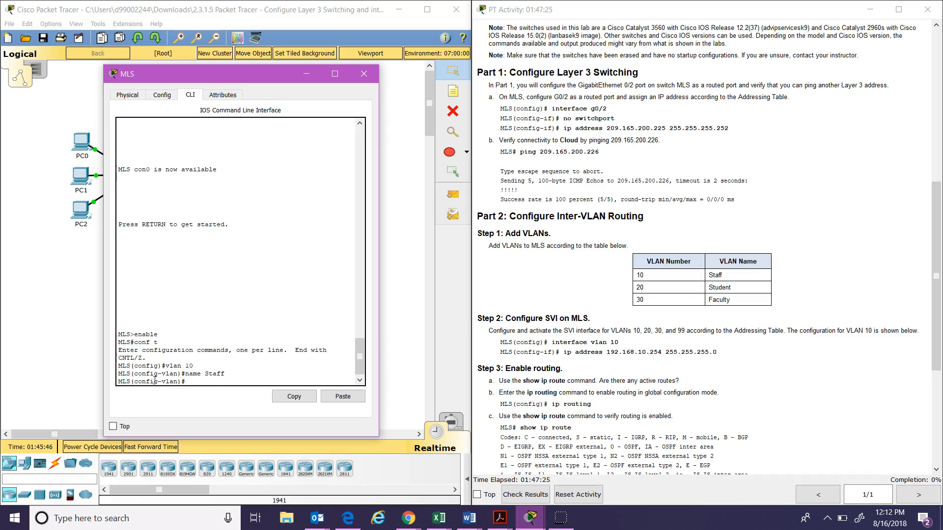
Step: Create VLAN 20 on MLS and name it Student
text(vlan)
click(154, 377)
text(20)
key(Return)
text(nake S)
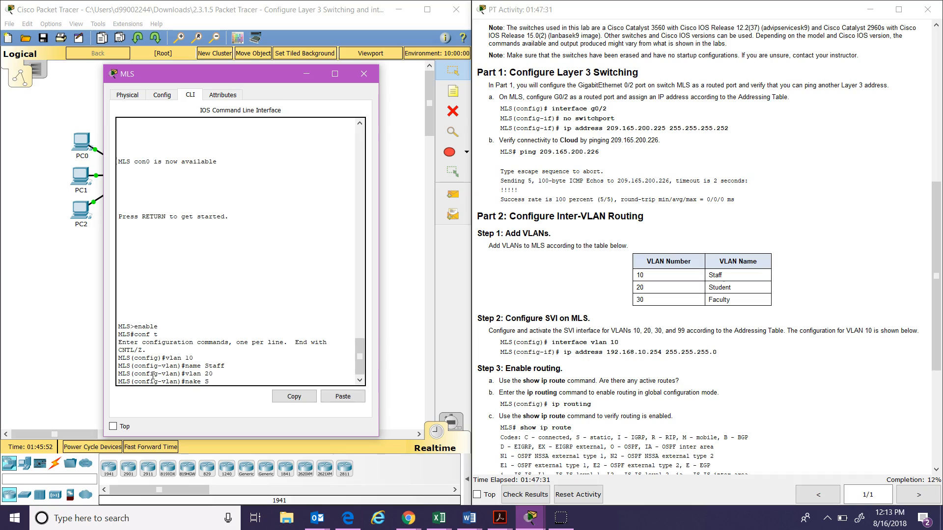
key(BackSpace)
key(BackSpace)
text(me Student)
key(Return)
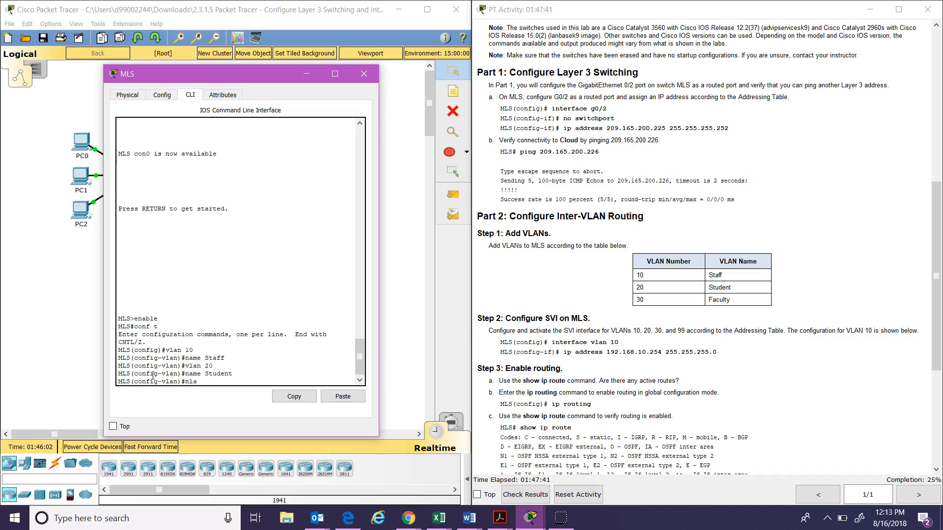
Step: Create VLAN 30 on MLS and name it Faculty
key(BackSpace)
key(BackSpace)
text(vlan 30)
key(Return)
text(name Faculty)
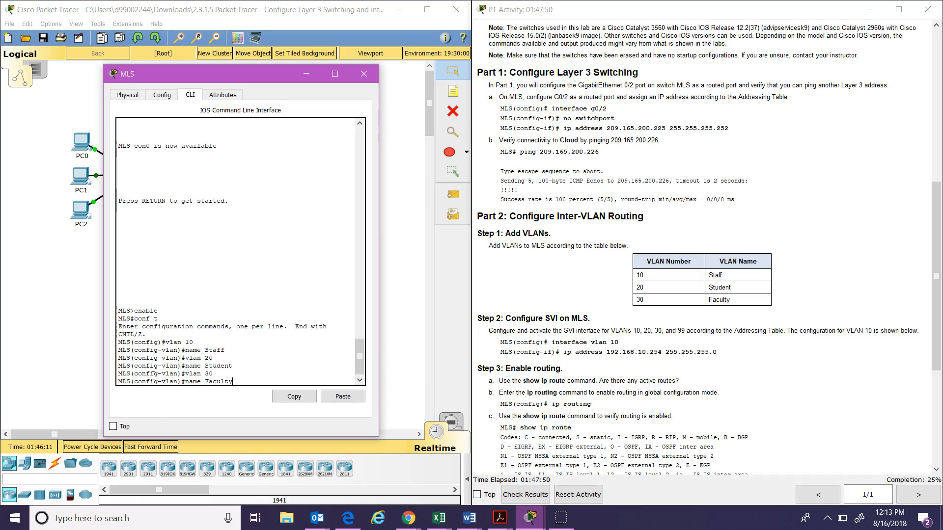
key(Return)
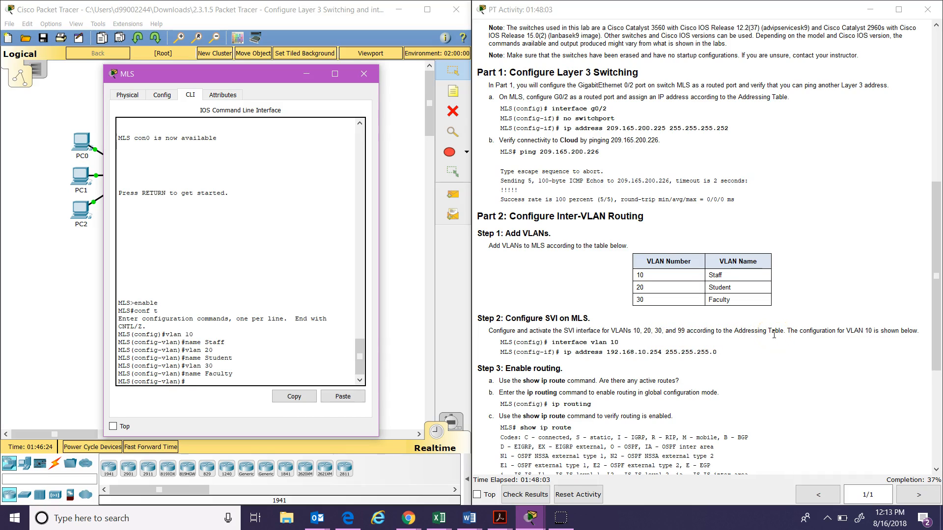
Step: Configure the VLAN 10 interface on MLS with IP address 192.168.10.254 and subnet mask 255.255.255.0
click(235, 393)
text(int)
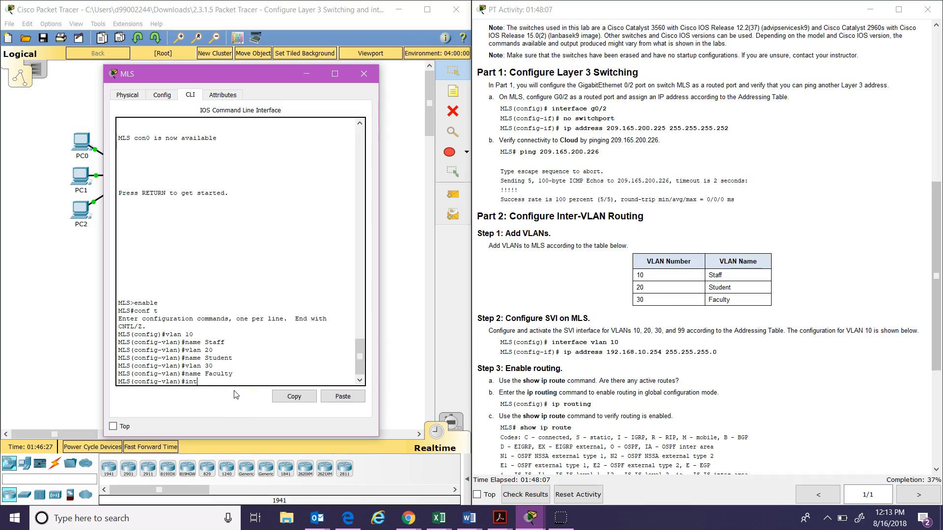
text(erface vlan 10)
key(Return)
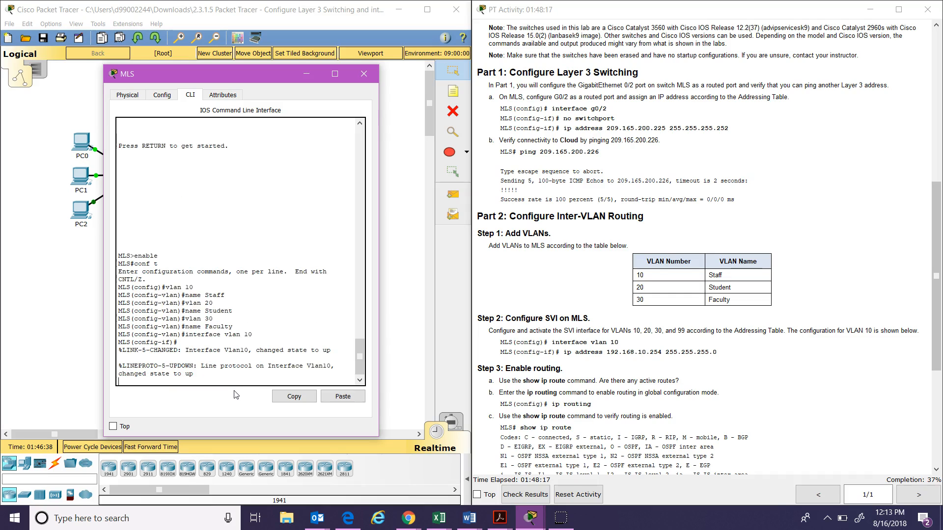
key(Return)
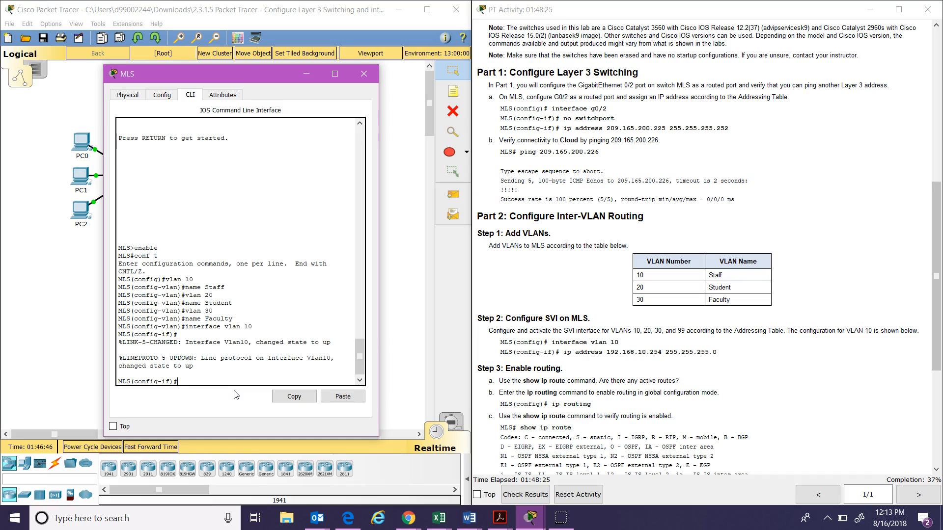
text(ip address 192.168.10.254 255.255.255.0)
key(Return)
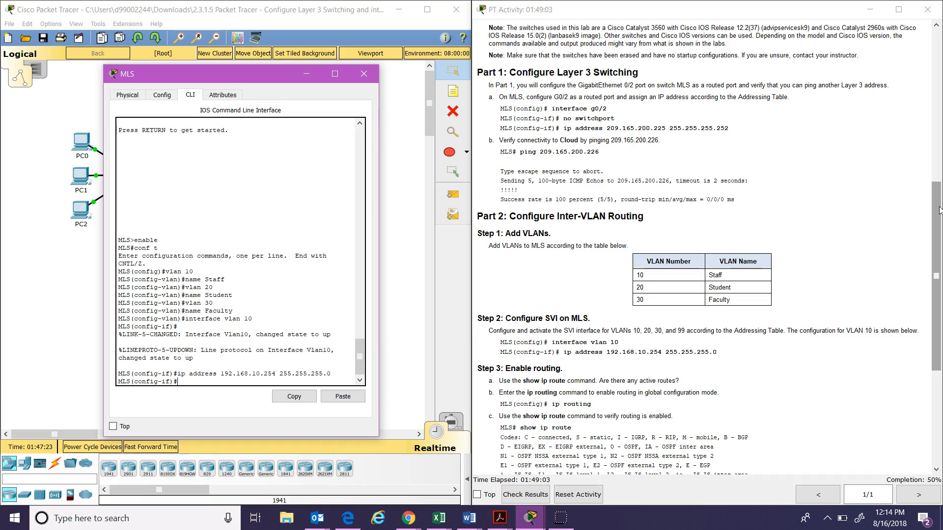
Step: Configure the VLAN 20 interface on MLS with IP address 192.168.20.254 and subnet mask 255.255.255.0
text(nterface vlan 20)
key(Return)
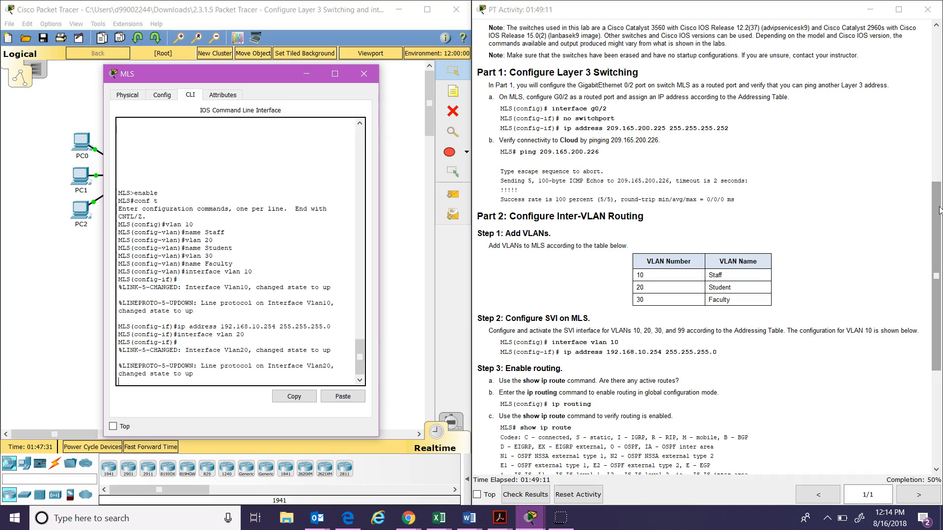
key(Return)
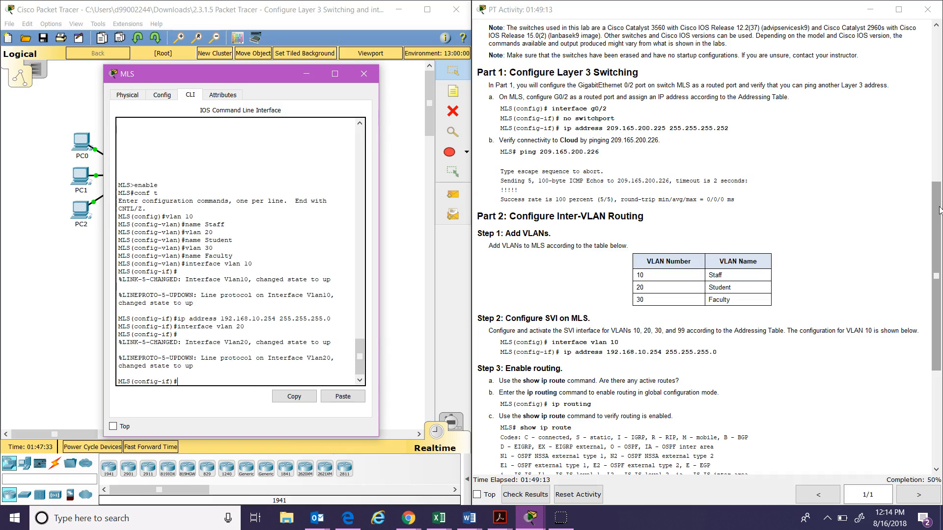
text(ip address)
drag(939, 210, 939, 95)
drag(939, 94, 939, 88)
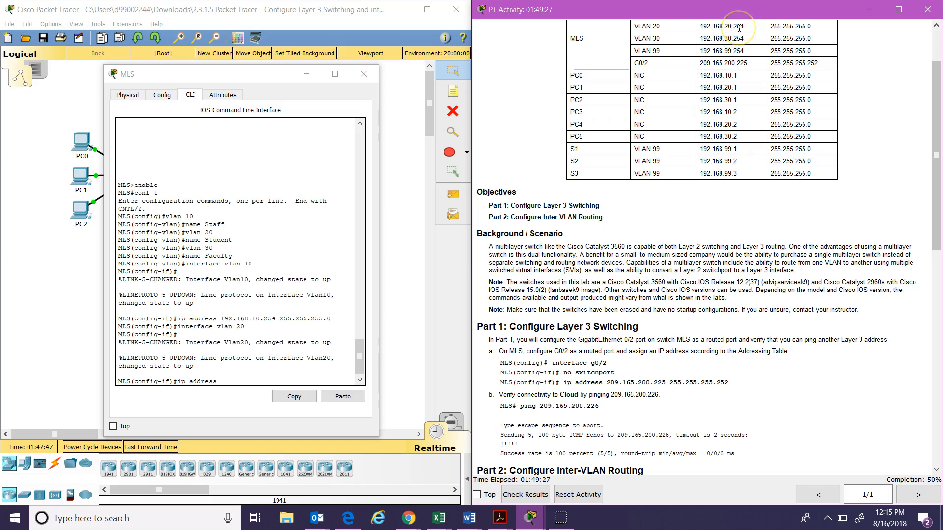
click(244, 379)
key(Up)
key(Up)
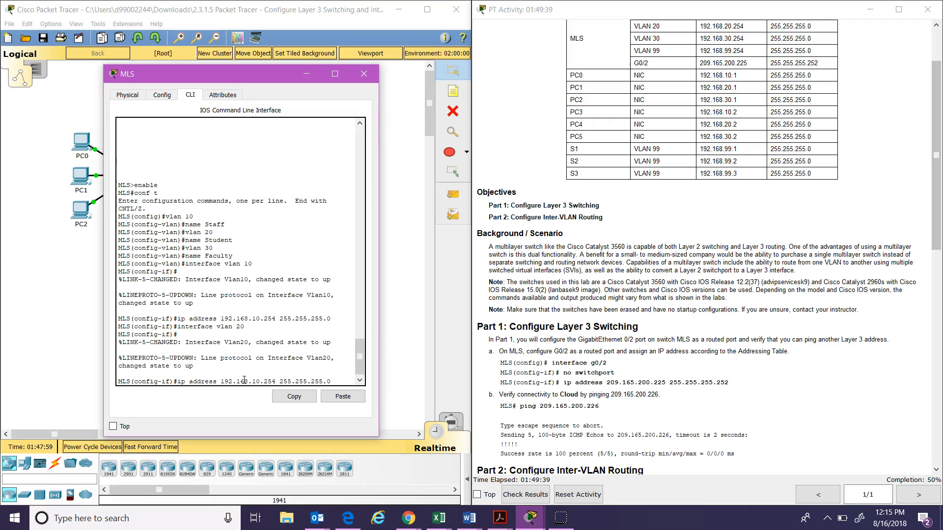
key(BackSpace)
text(2)
key(Return)
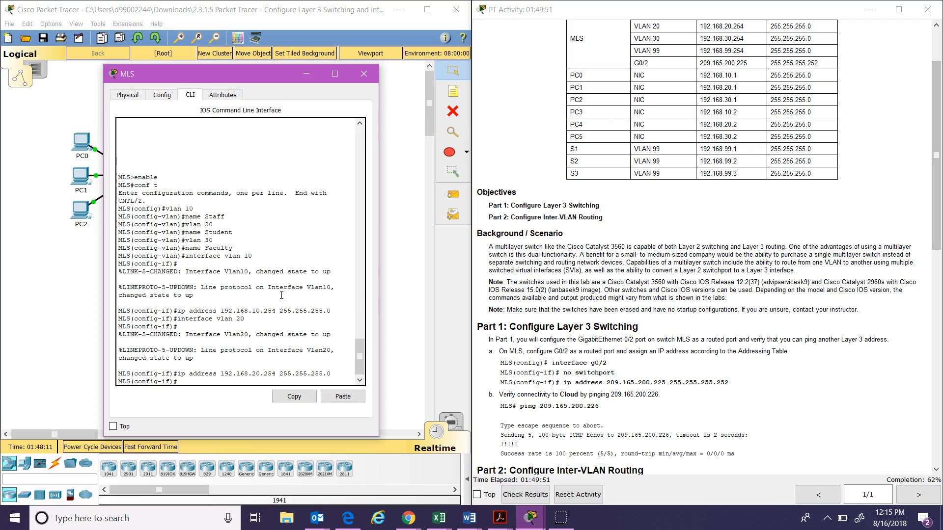
Step: Enter interface configuration for VLAN 30 on MLS
click(938, 251)
drag(937, 250, 941, 332)
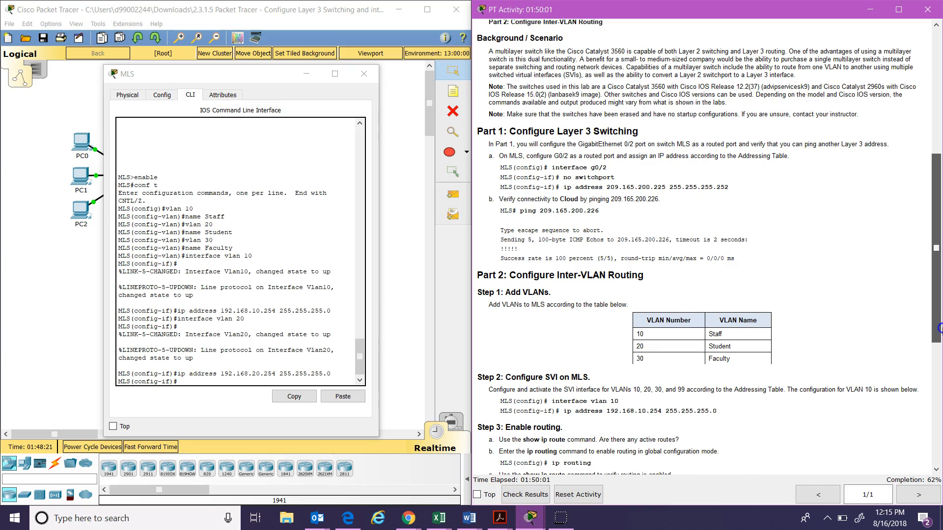
drag(940, 332, 939, 337)
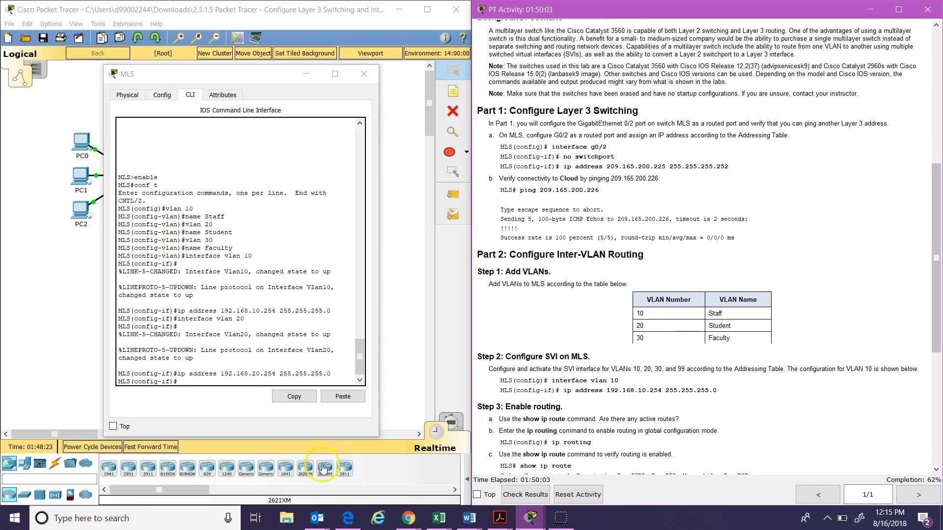
click(204, 384)
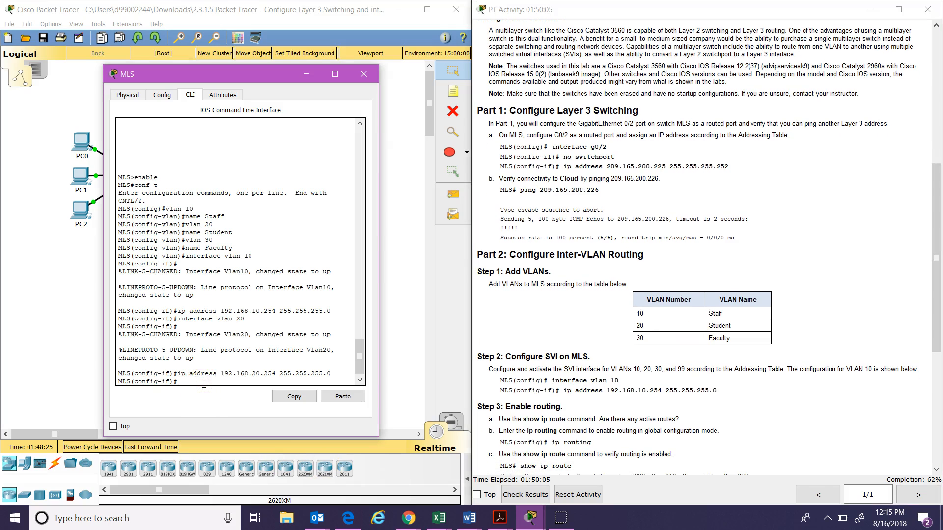
key(Up)
key(Up)
key(BackSpace)
key(BackSpace)
text(30)
key(Return)
key(Return)
Step: Assign IP address 192.168.30.254 with subnet mask 255.255.255.0 to the VLAN 30 interface
key(Up)
key(Up)
key(Left)
key(Left)
key(Left)
key(Left)
key(Left)
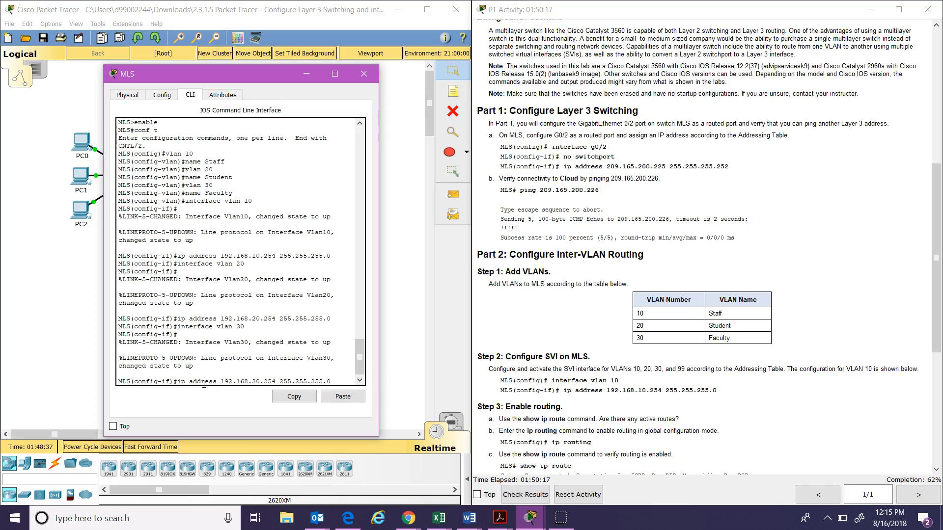
key(Left)
key(Left)
key(Left)
key(Left)
key(Left)
key(Left)
key(Left)
key(Left)
key(Left)
key(Left)
key(Left)
key(Left)
key(Left)
key(Left)
key(BackSpace)
text(3)
key(Return)
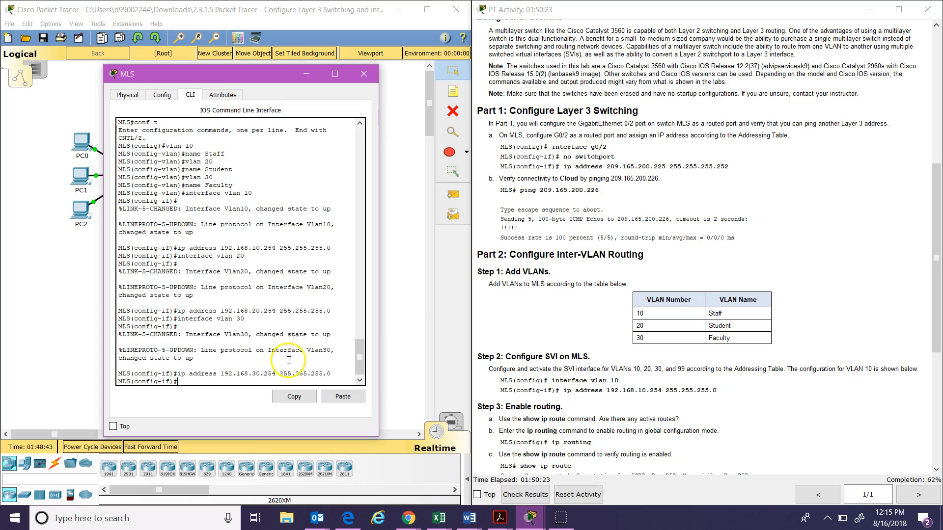
Step: Enter interface configuration for VLAN 99 on MLS
drag(935, 217, 939, 110)
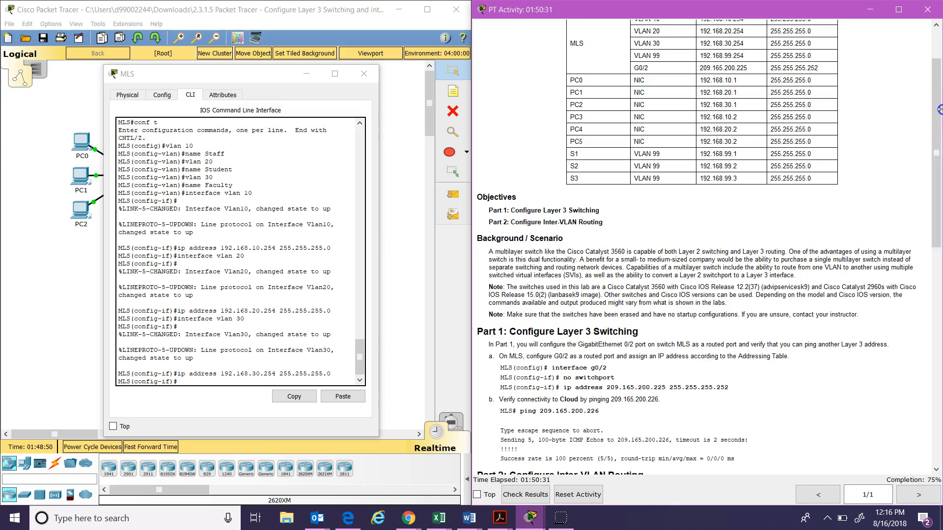
click(234, 380)
key(Up)
key(Up)
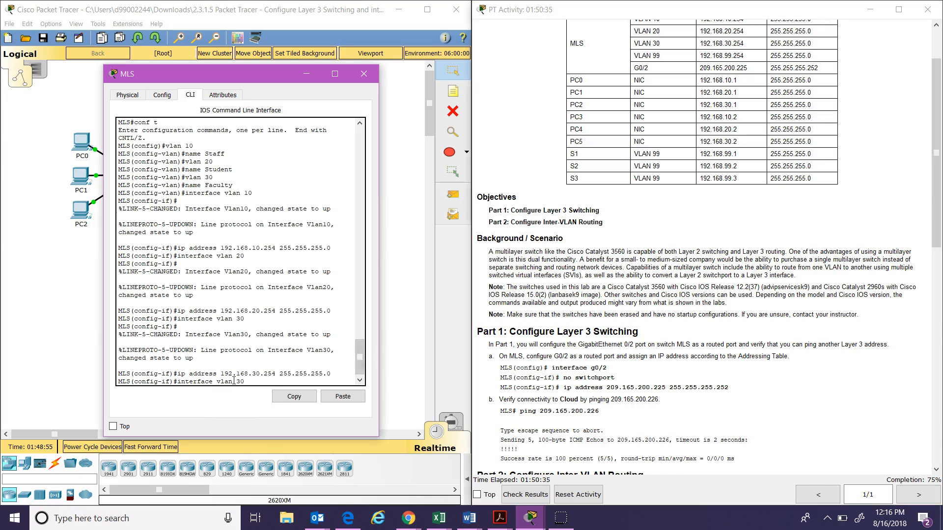
key(BackSpace)
key(BackSpace)
text(99)
key(Return)
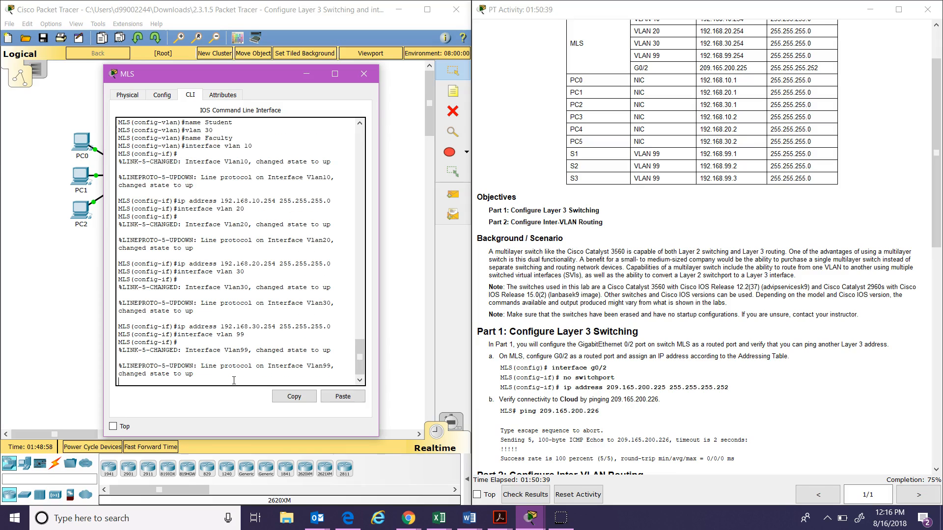
key(Return)
Step: Assign IP address 192.168.99.254 with subnet mask 255.255.255.0 to the VLAN 99 interface
key(Up)
key(Up)
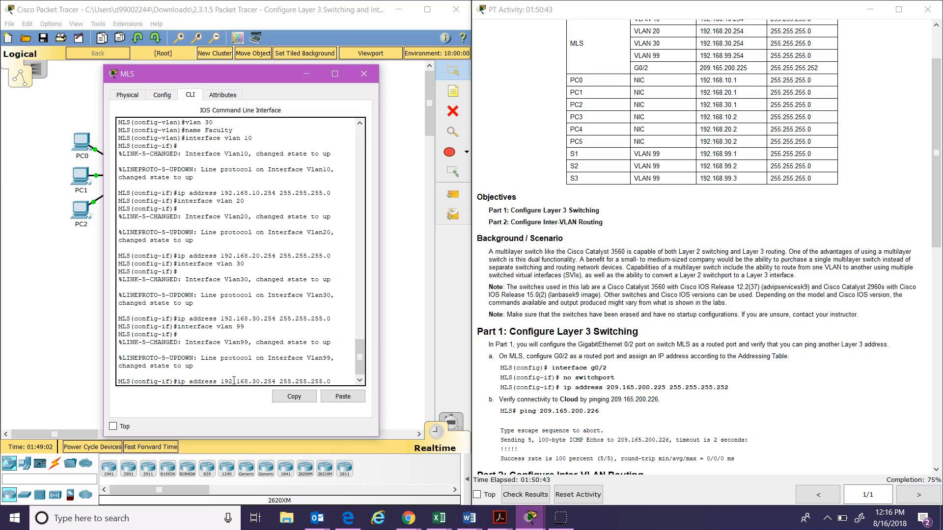
key(BackSpace)
key(BackSpace)
text(99)
key(Return)
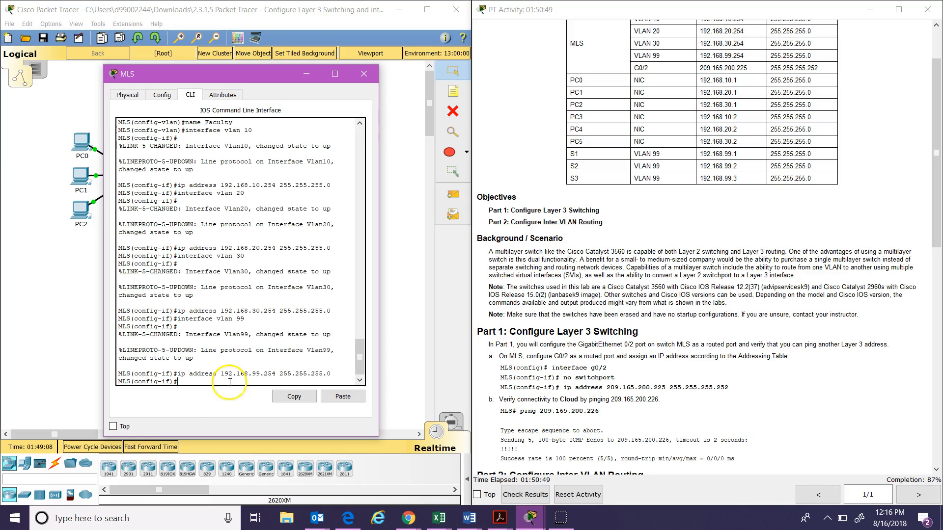
Step: Leave interface configuration and try to run show ip route from global configuration mode on MLS
click(18, 496)
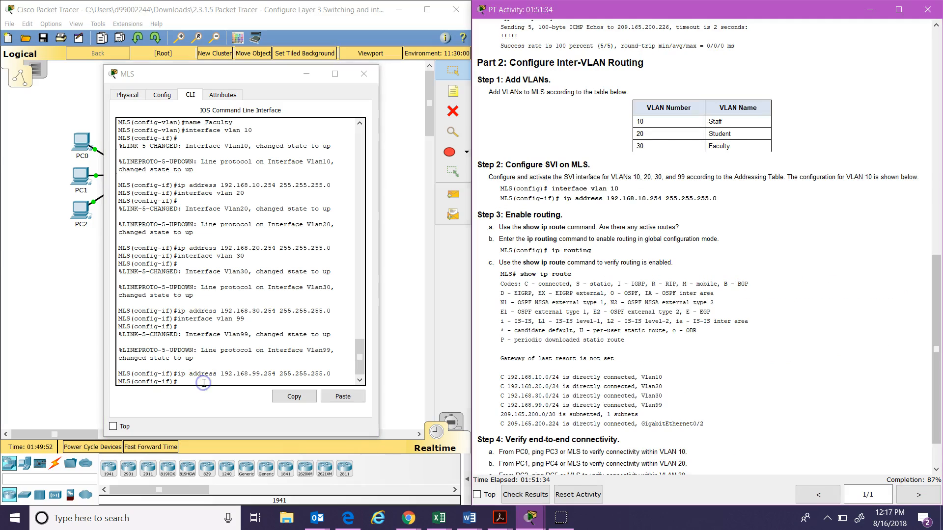
click(203, 382)
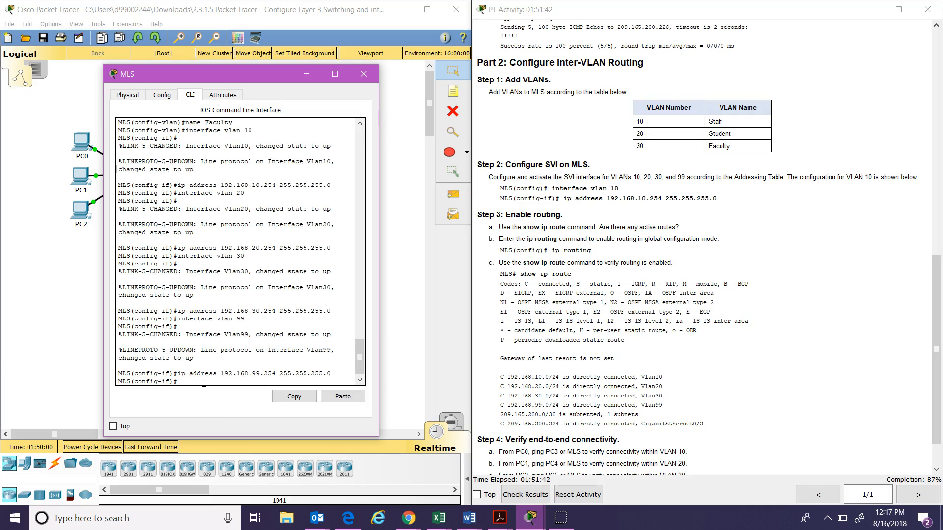
text(exit)
key(Return)
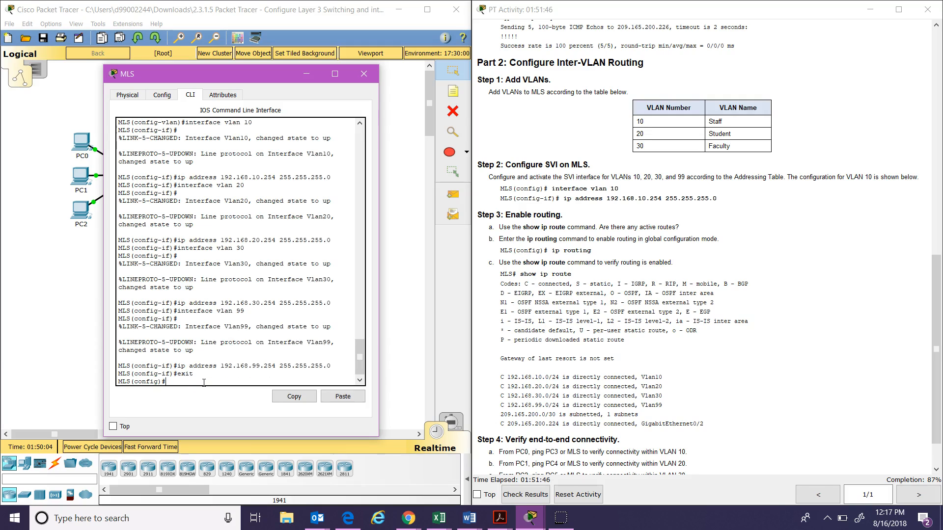
text(show ip route)
key(Return)
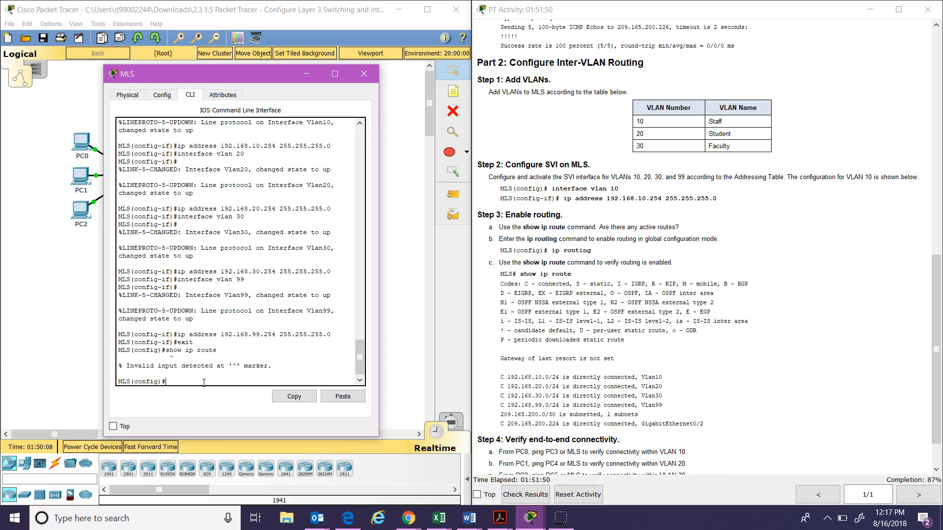
Step: Exit global configuration mode and run show ip route to check MLS for active routes
key(Up)
key(Up)
key(Return)
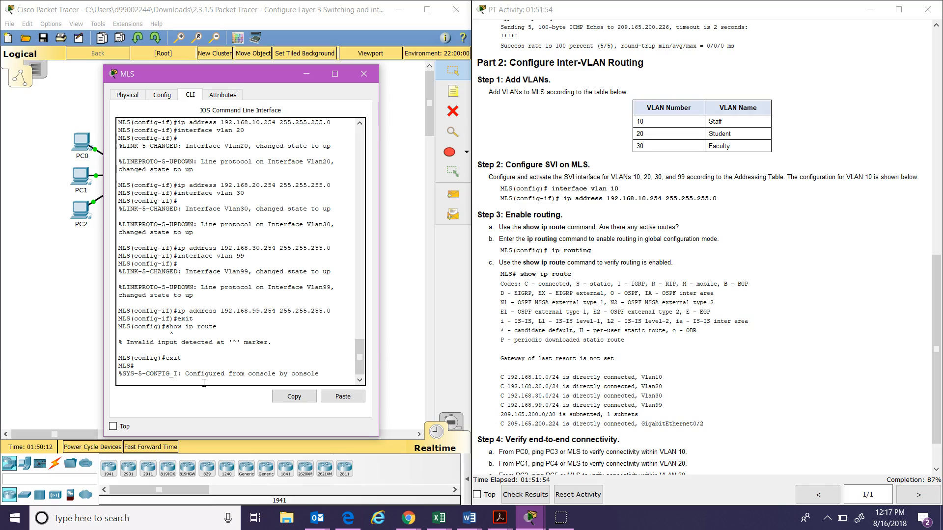
text(enable)
key(BackSpace)
key(BackSpace)
key(BackSpace)
key(BackSpace)
key(BackSpace)
key(BackSpace)
text(show ip route)
key(Return)
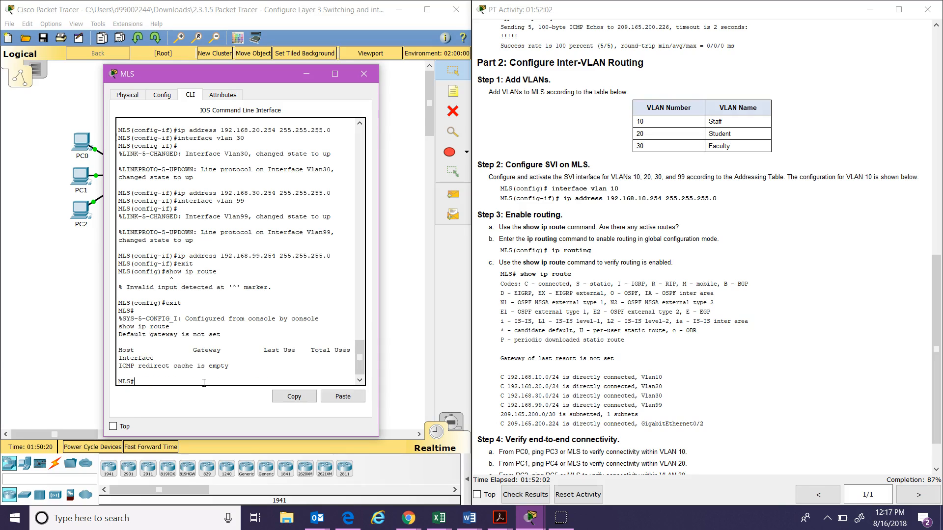
Step: Enable routing on MLS with the ip routing command in global configuration mode
click(207, 364)
text(enable)
key(Return)
text(conf t)
key(Return)
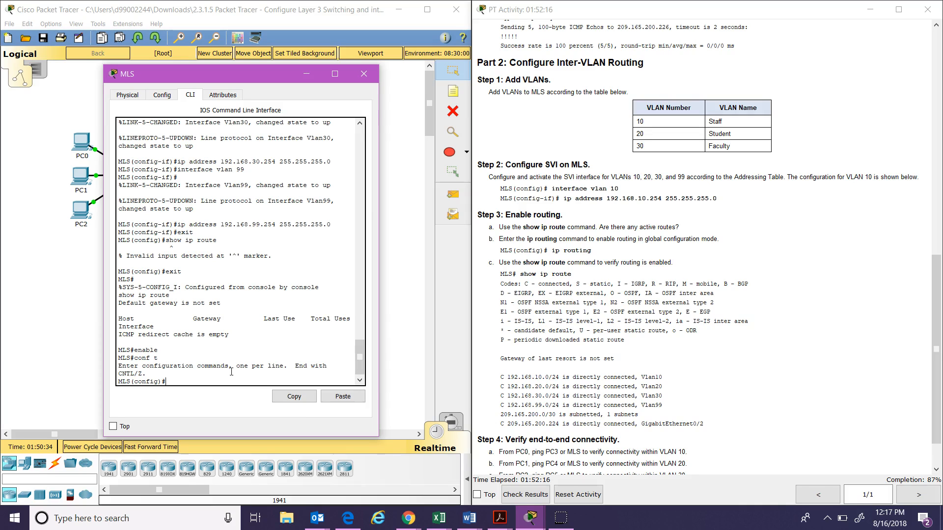
key(BackSpace)
text(ip routing)
key(Return)
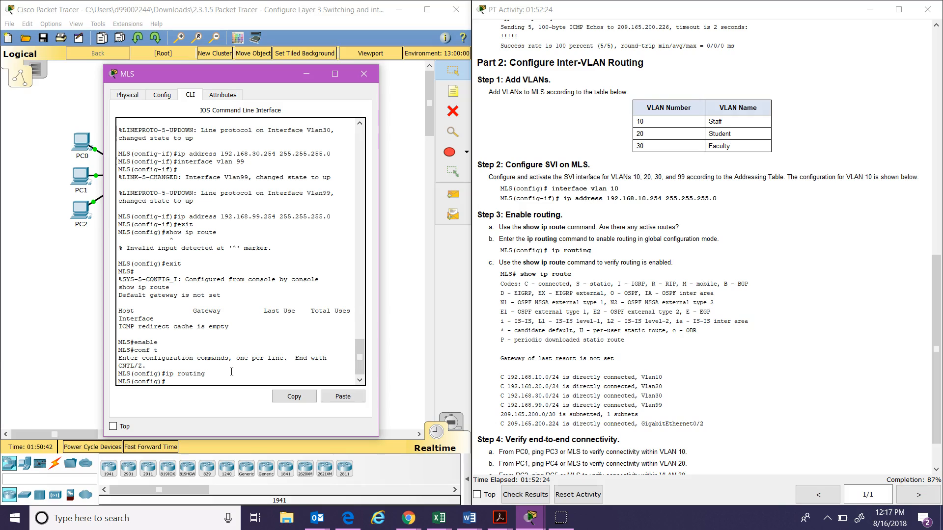
Step: Return to privileged EXEC mode and verify that routing is enabled on MLS with show ip route
text(exit)
key(Return)
text(show ip route)
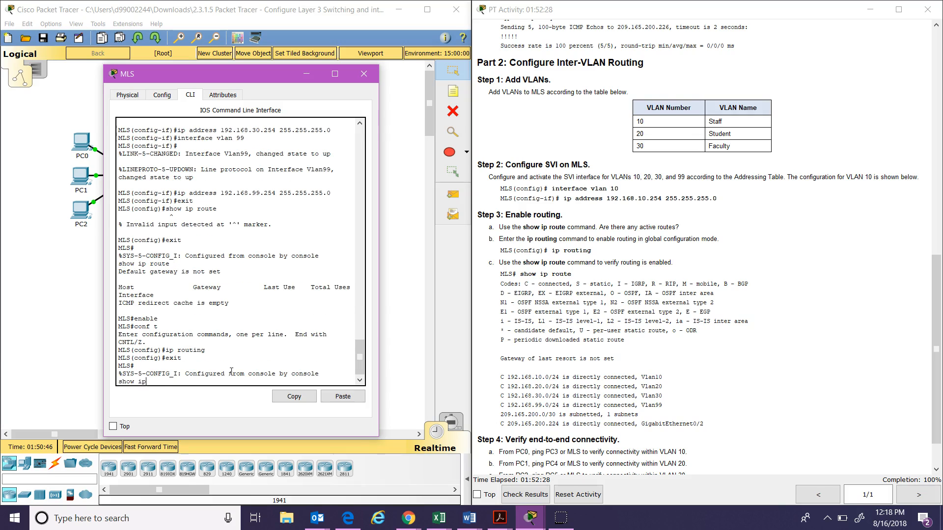
key(Return)
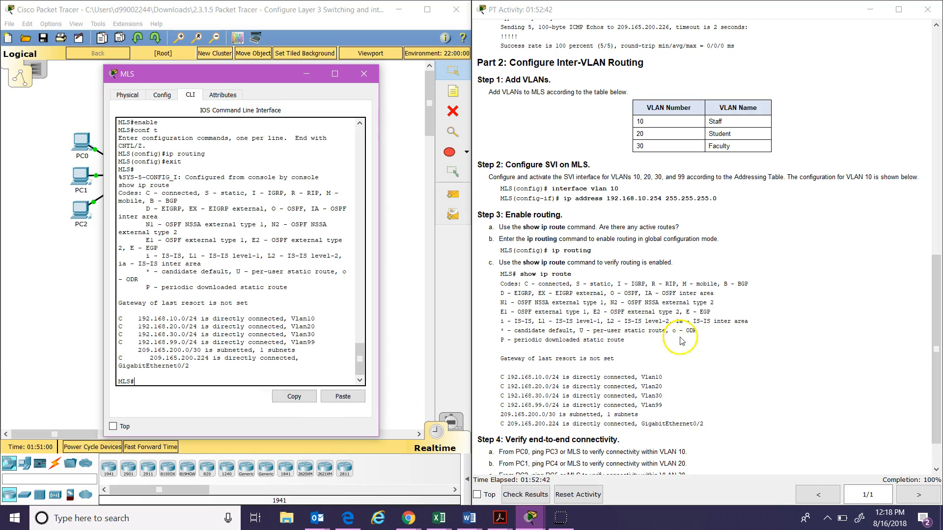
Step: Look up PC3's IP address in the activity's addressing table and close the MLS window
click(937, 315)
scroll(938, 319, down, 1)
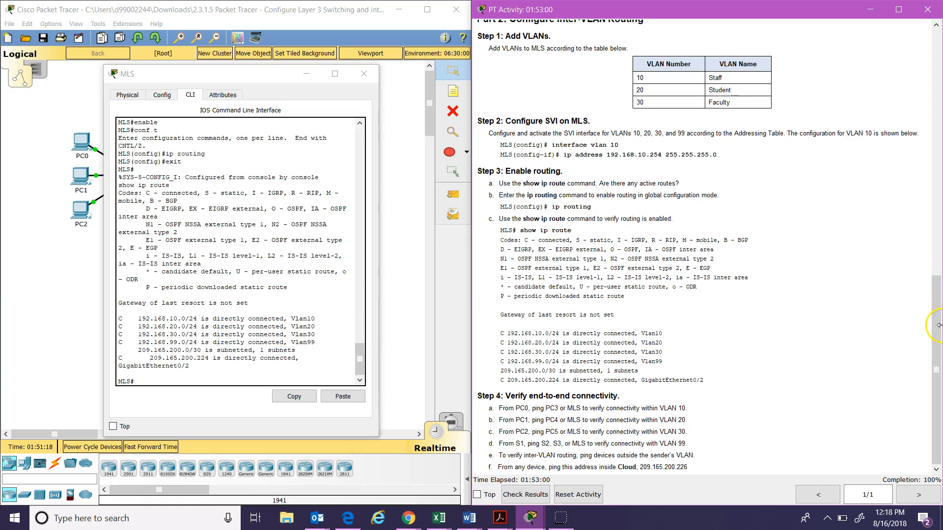
drag(937, 329, 938, 78)
drag(744, 177, 699, 177)
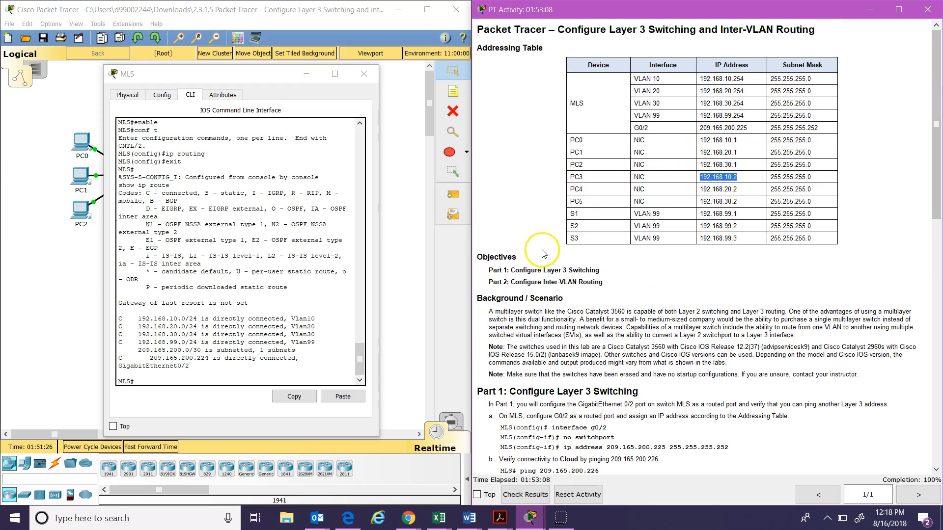
click(364, 74)
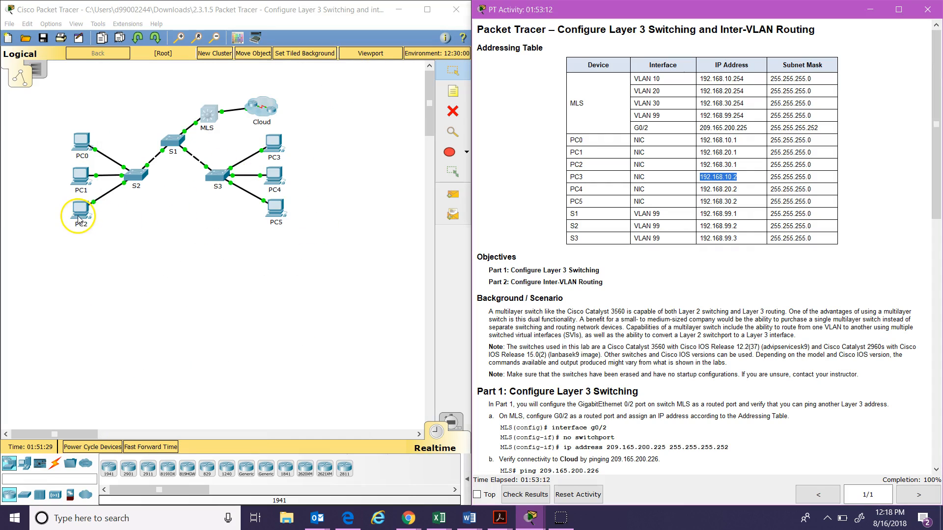
Step: Ping PC3 at 192.168.10.2 from PC0's command prompt to verify connectivity within VLAN 10
click(83, 142)
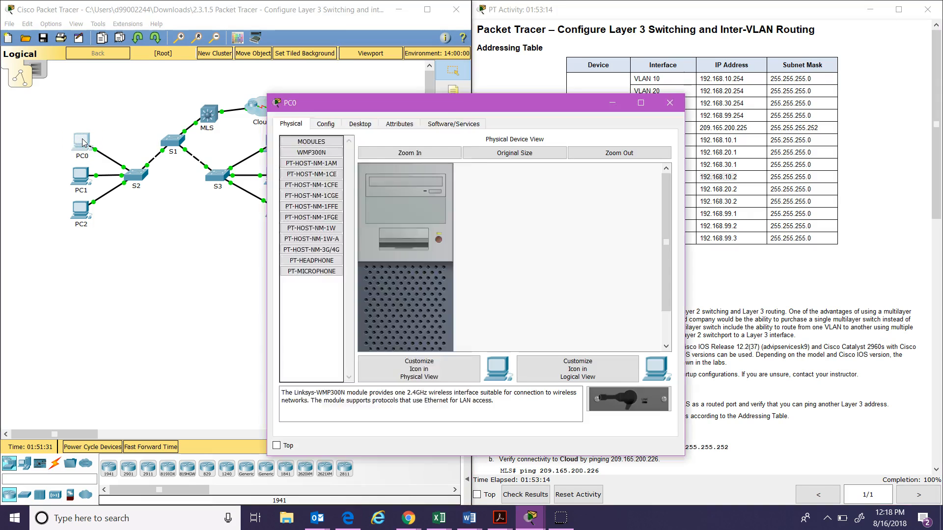
drag(388, 105, 177, 99)
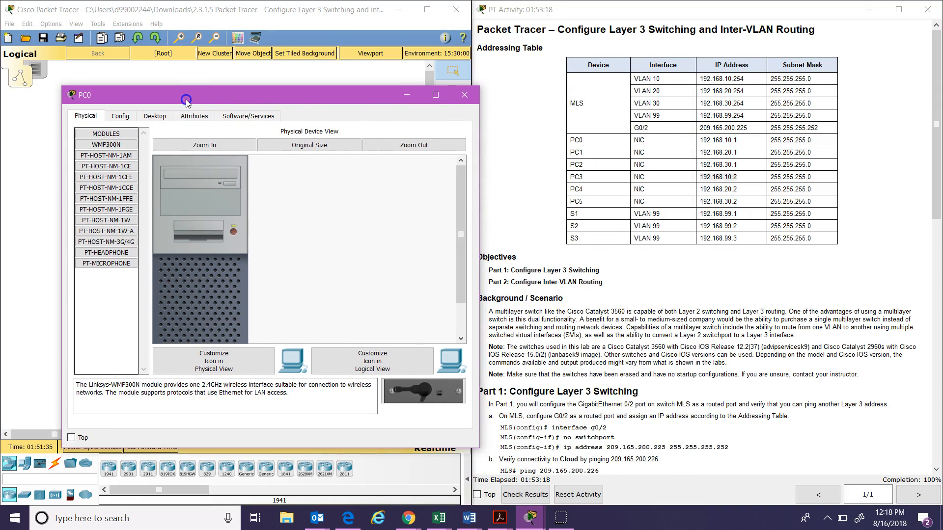
click(155, 116)
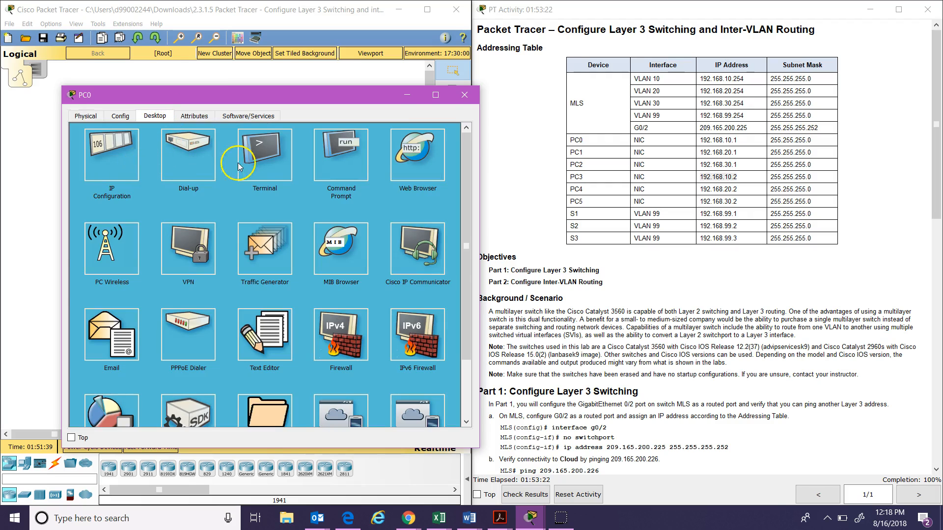
click(352, 172)
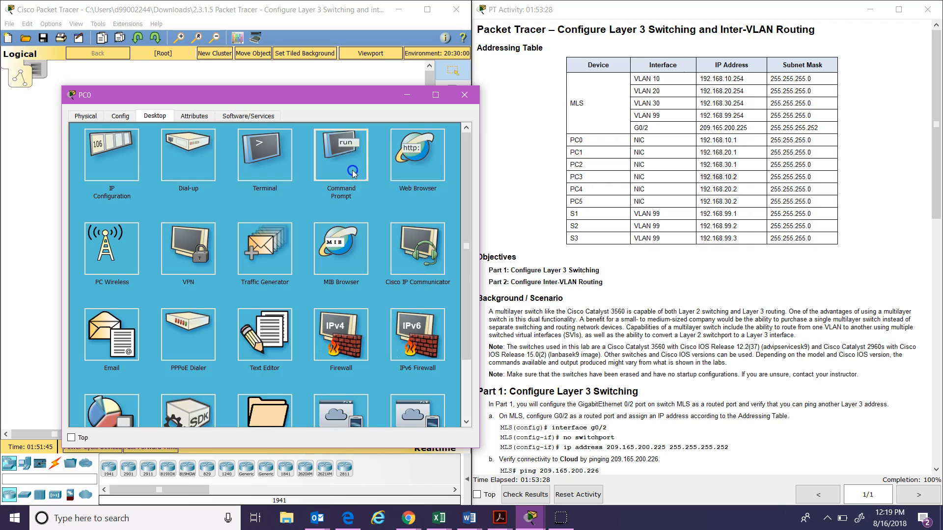
text(pi)
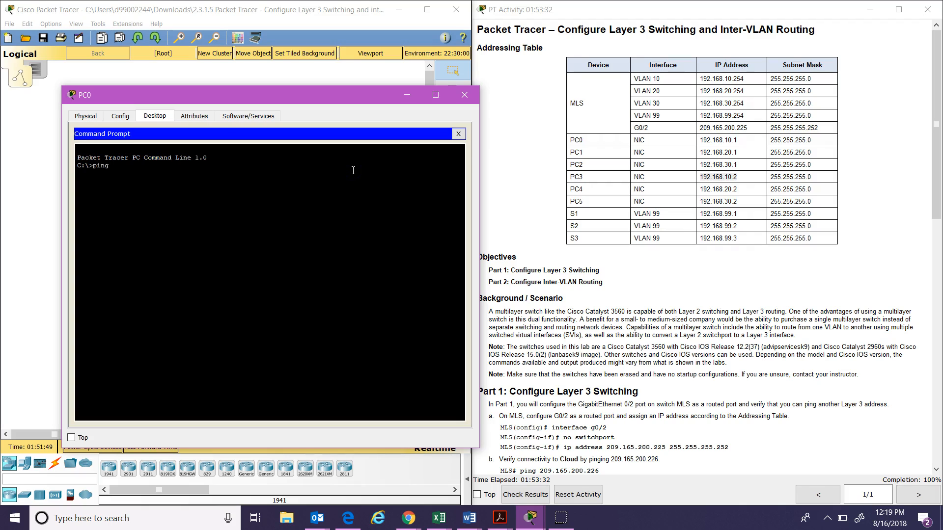
text(ng)
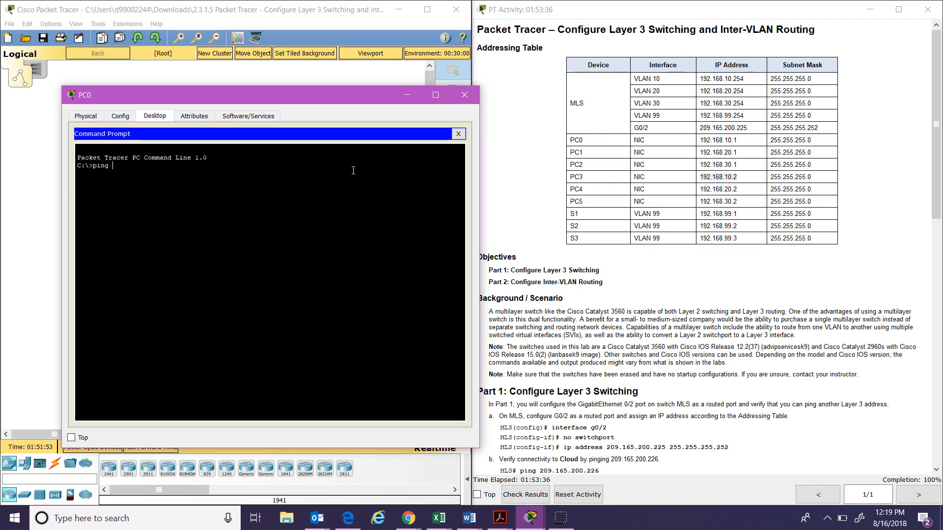
click(358, 146)
text(192.168.10.2)
key(Return)
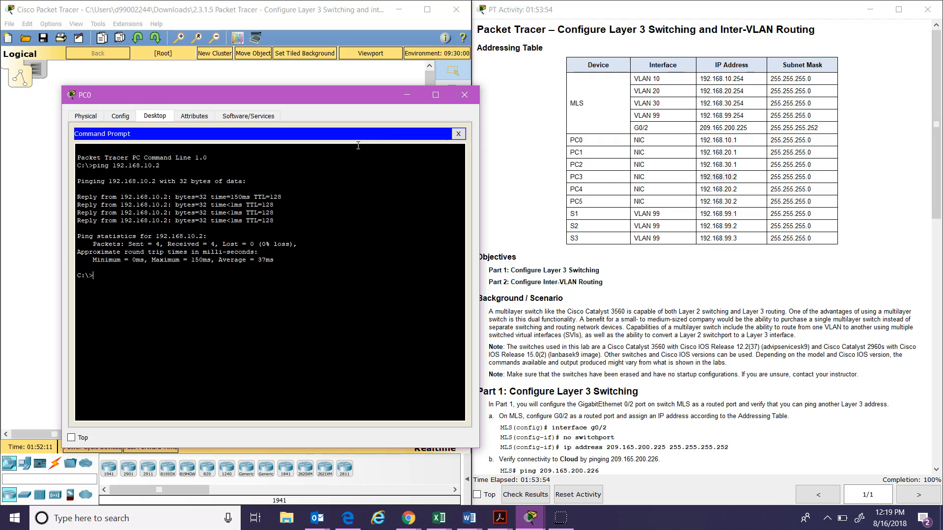
Step: Review the connectivity checks listed in Step 4 of the activity instructions and close the PC0 window
click(796, 283)
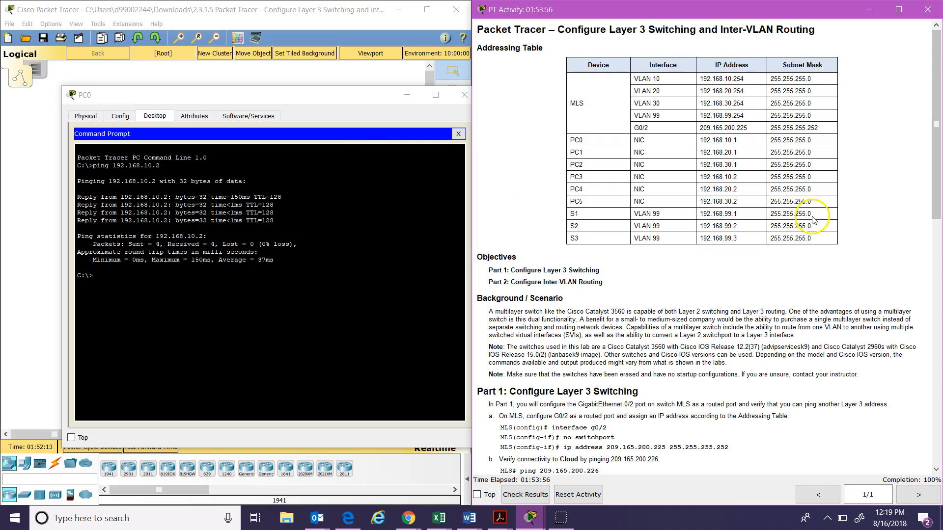
drag(937, 209, 937, 454)
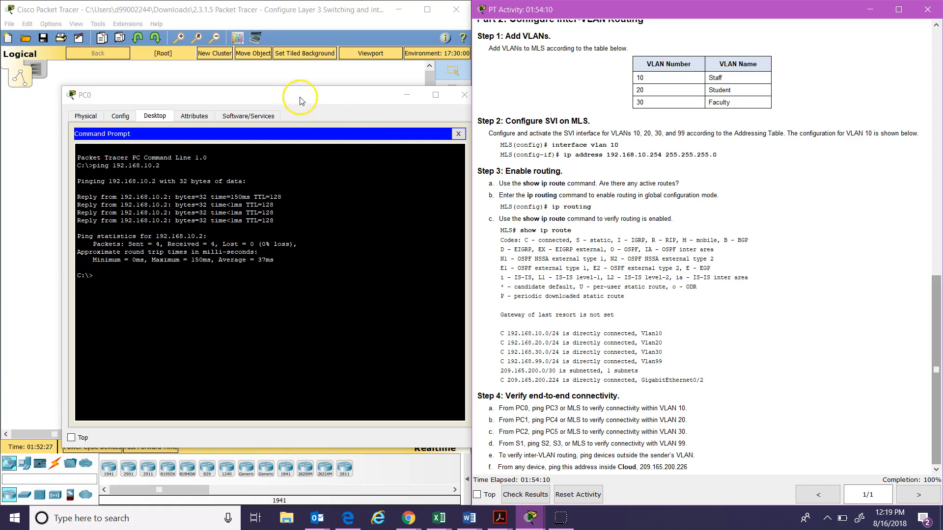
click(464, 95)
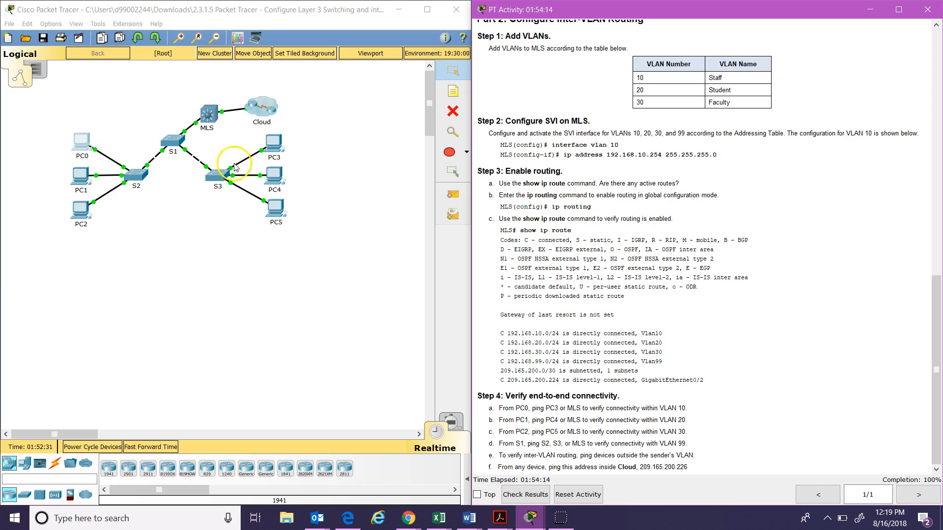
Step: Open PC1's command prompt and move its window clear of the activity instructions
click(81, 183)
click(360, 123)
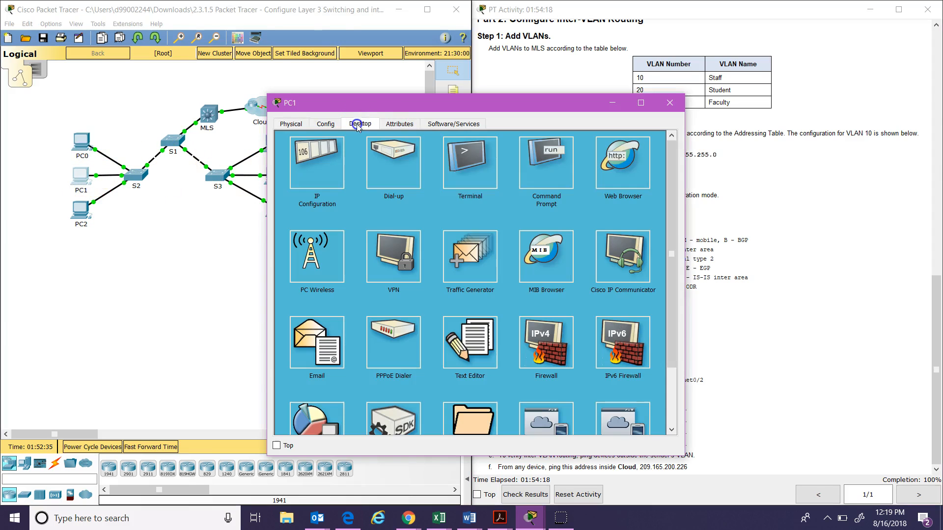
click(544, 175)
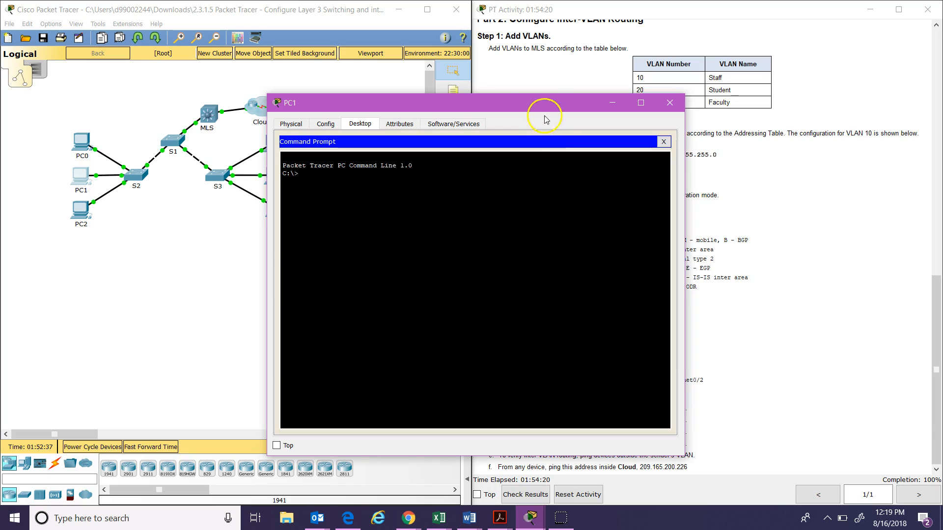
drag(539, 109, 310, 94)
Step: Look up PC4's address in the addressing table, ping 192.168.20.2 from PC1 to verify VLAN 20 connectivity, and close the PC1 window
click(143, 164)
text(ping)
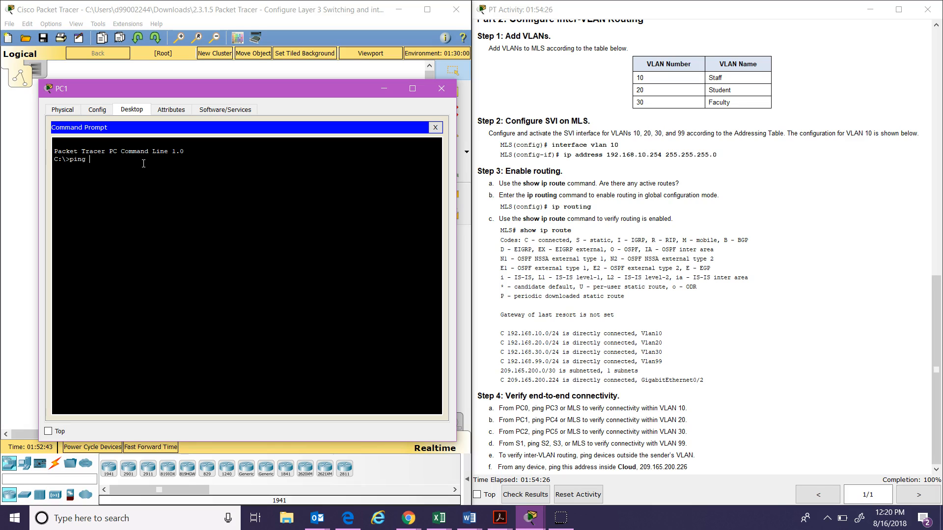
drag(938, 330, 939, 96)
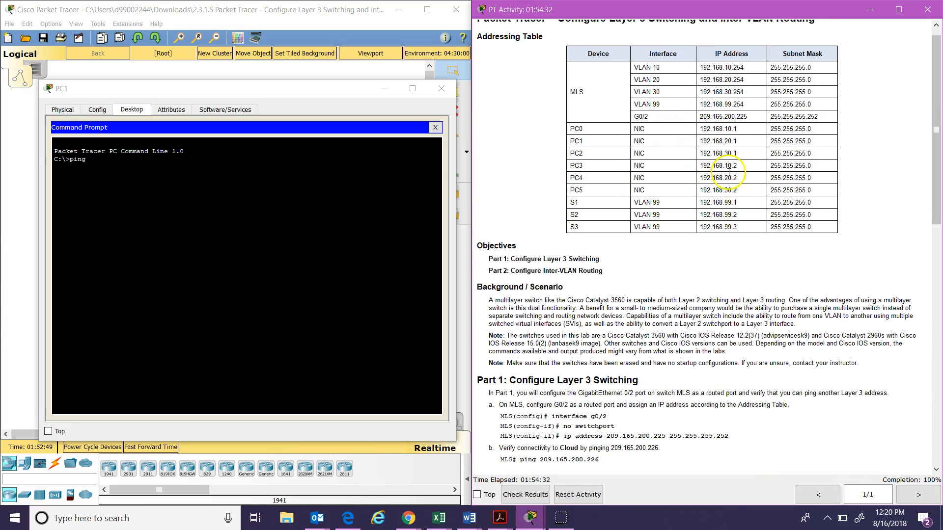
drag(738, 179, 697, 179)
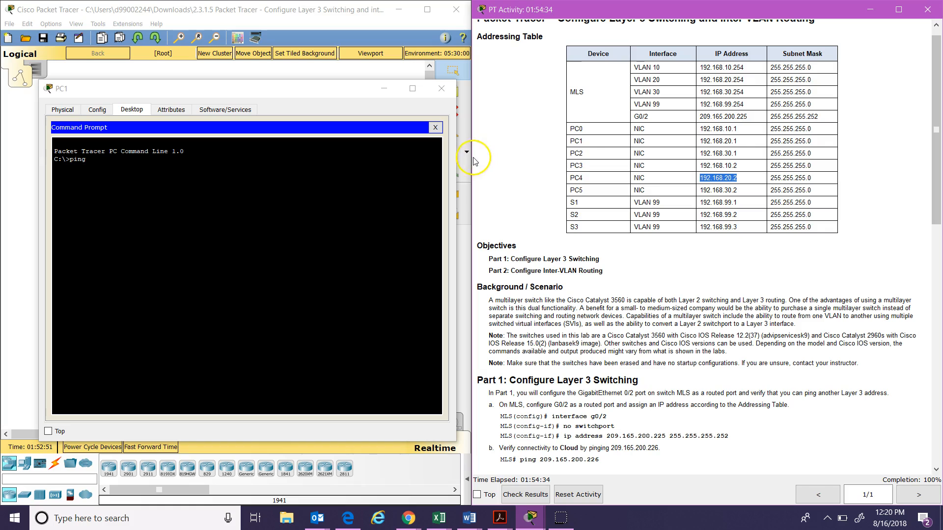
click(243, 165)
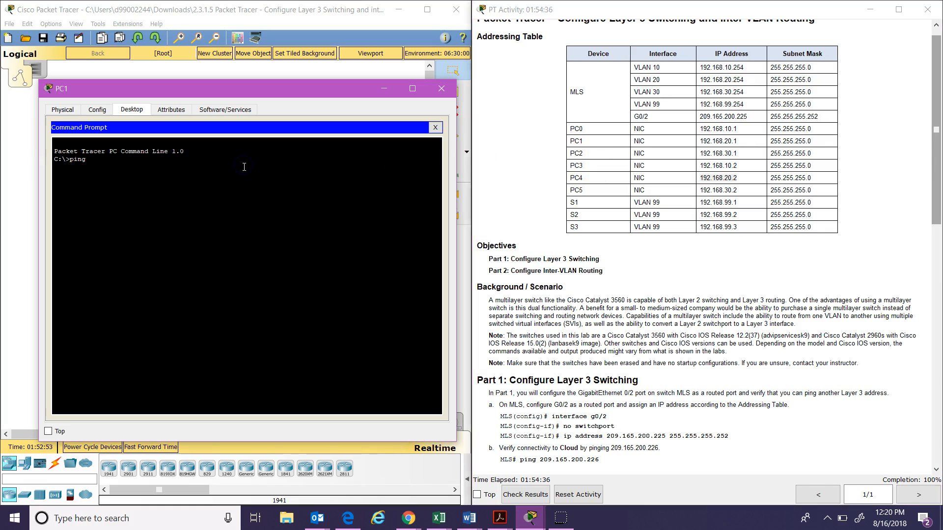
text(192.168)
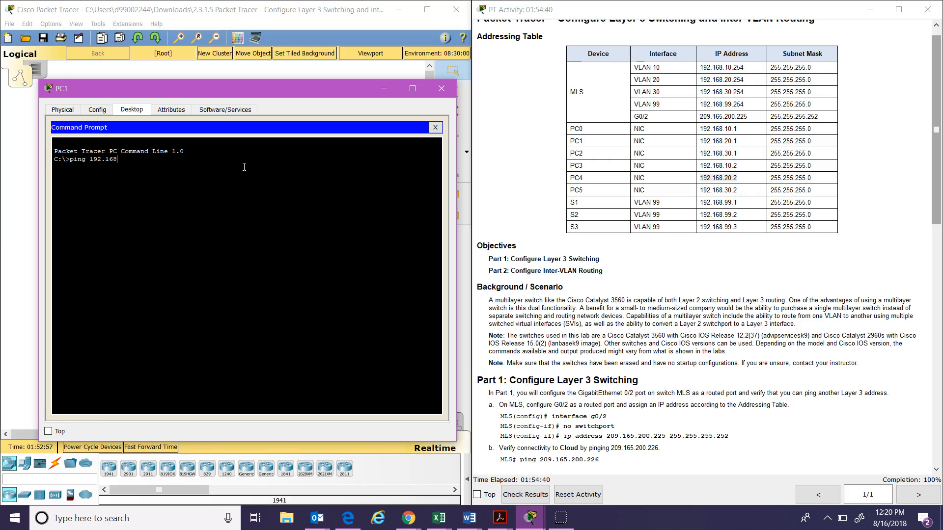
text(.20.2)
key(Return)
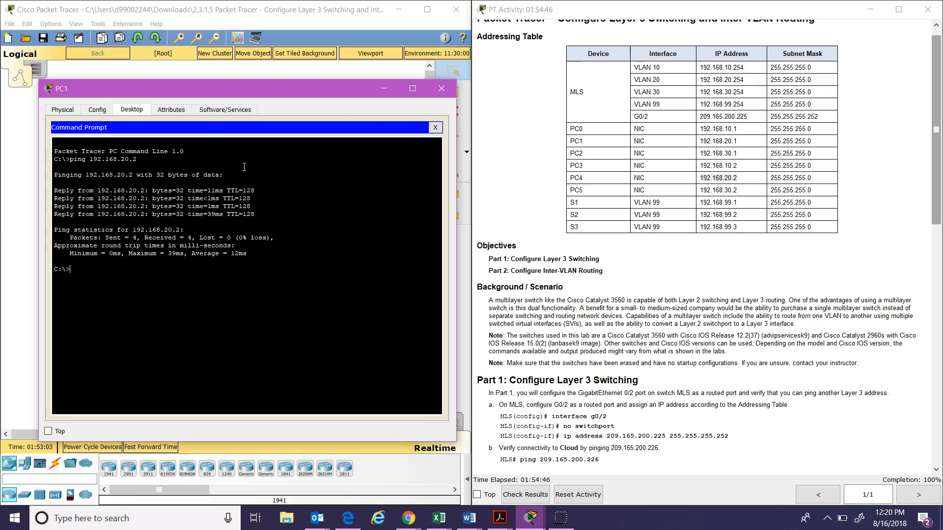
click(442, 88)
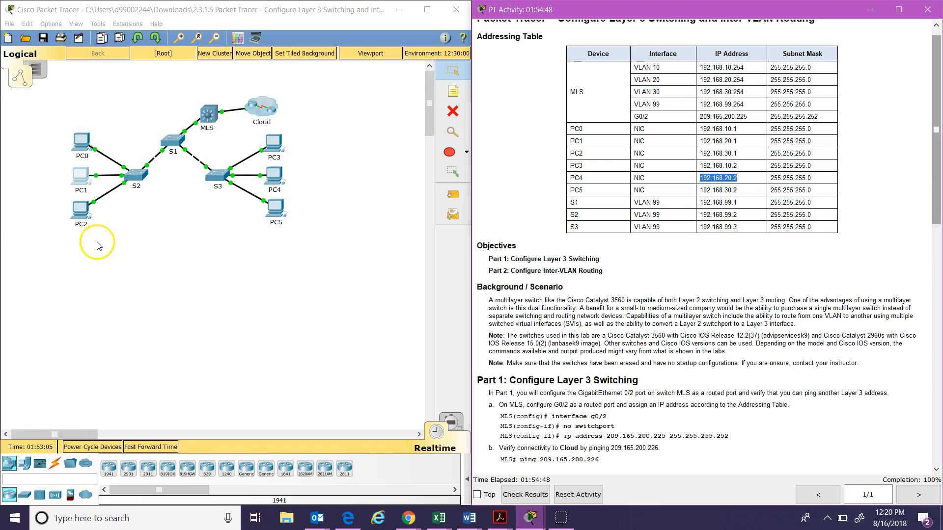
Step: Ping PC5 at 192.168.30.2 from PC2's command prompt to verify connectivity within VLAN 30, and close the PC2 window
click(81, 211)
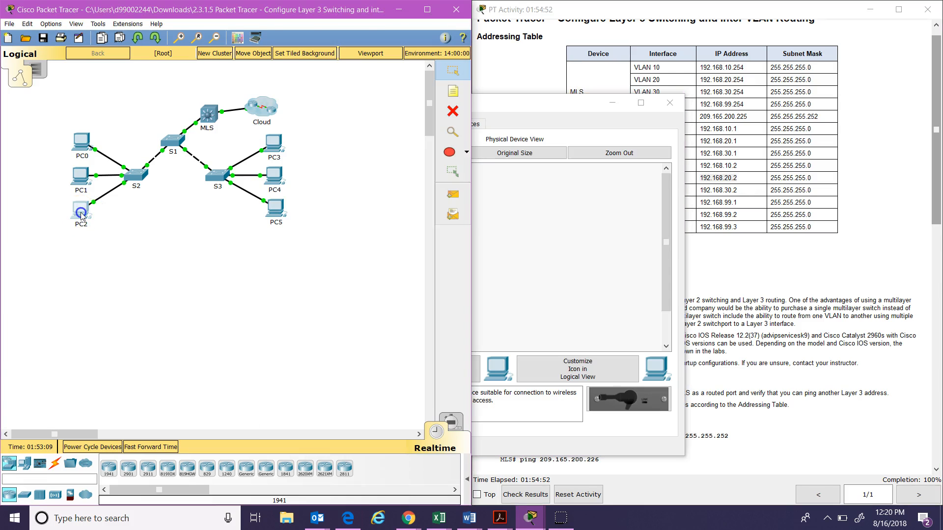
click(361, 124)
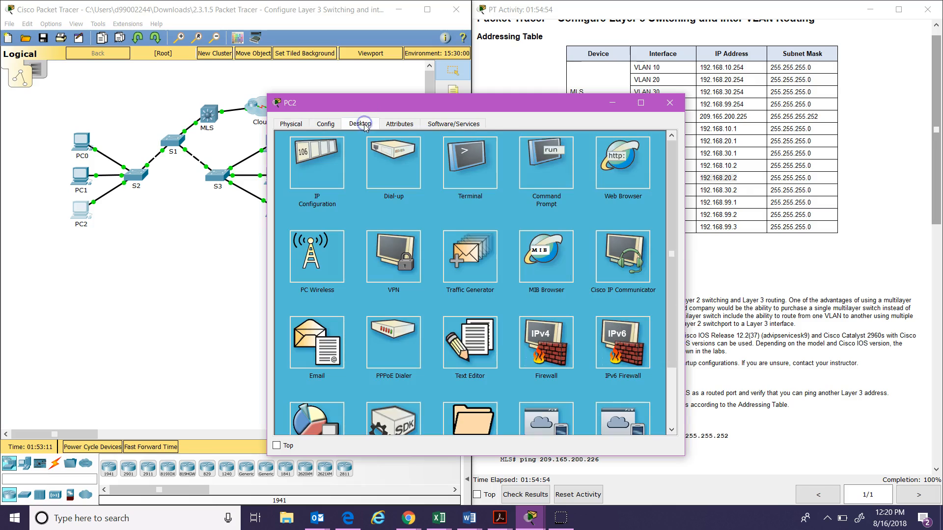
click(557, 158)
click(500, 182)
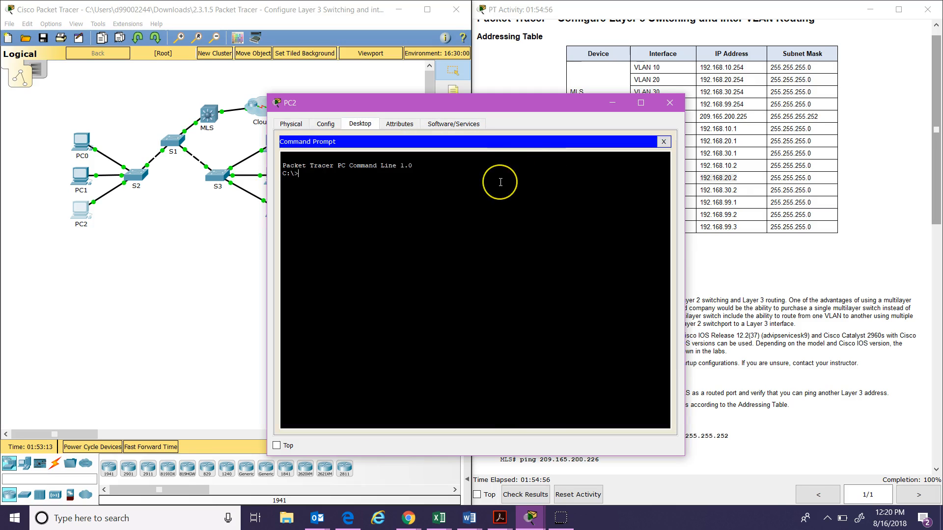
text(ping)
drag(490, 108, 364, 123)
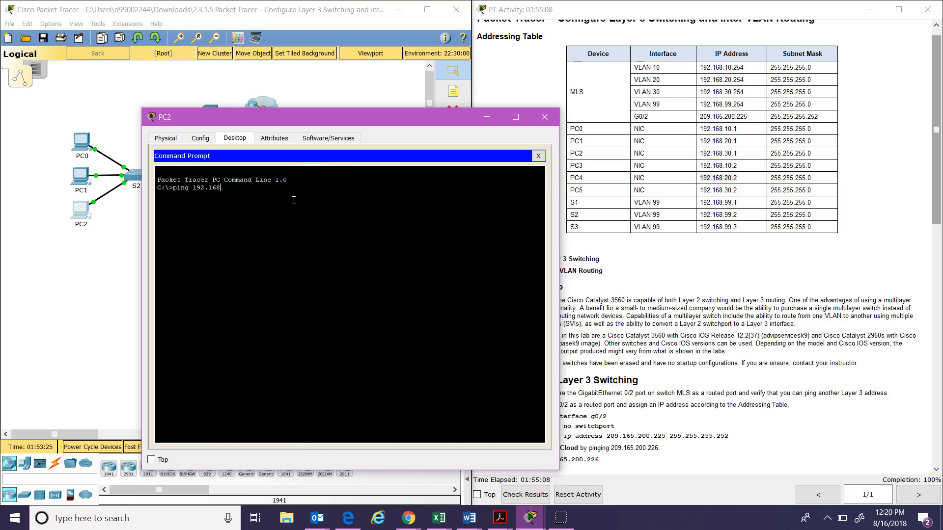
key(Return)
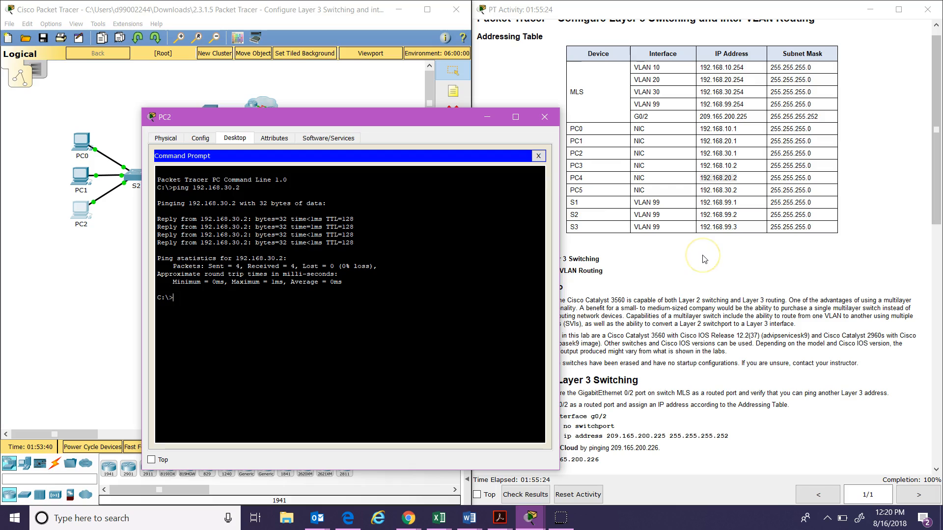
click(549, 118)
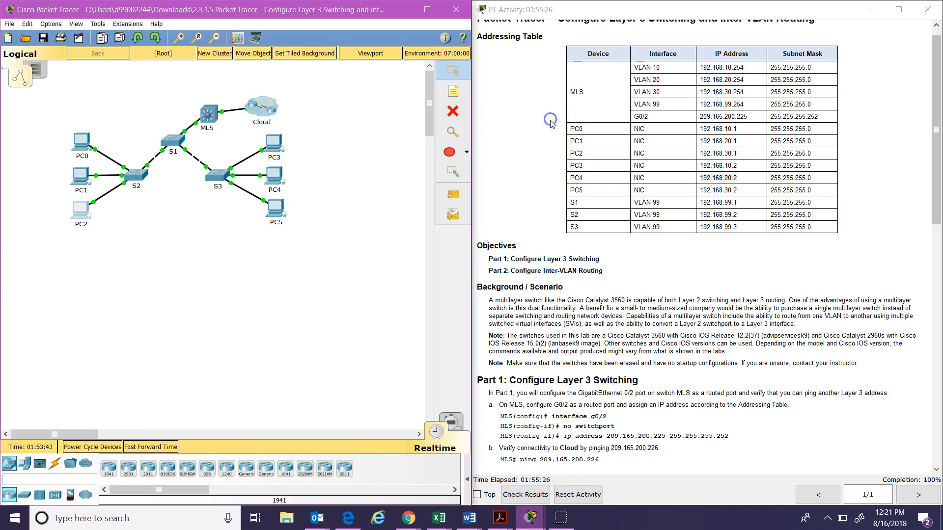
Step: Check the activity results and examine the status and score of the individual assessment items
click(527, 494)
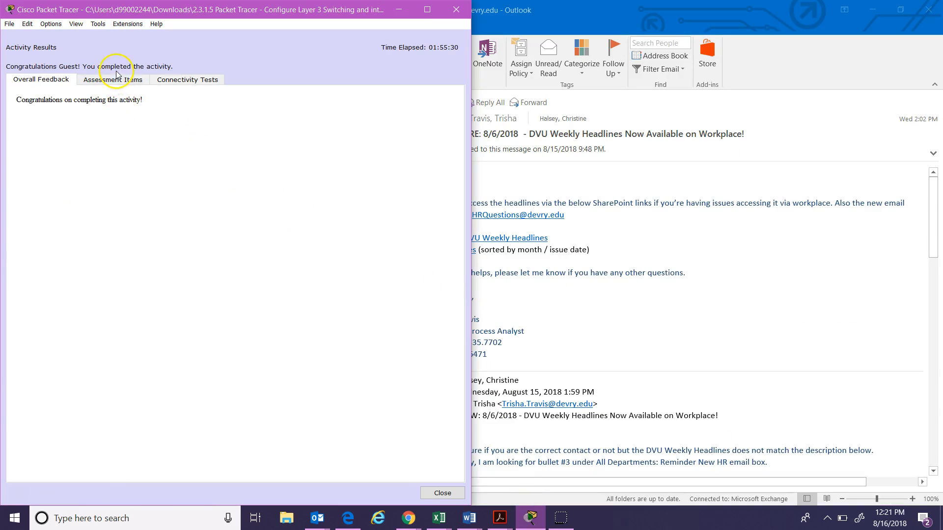
click(117, 76)
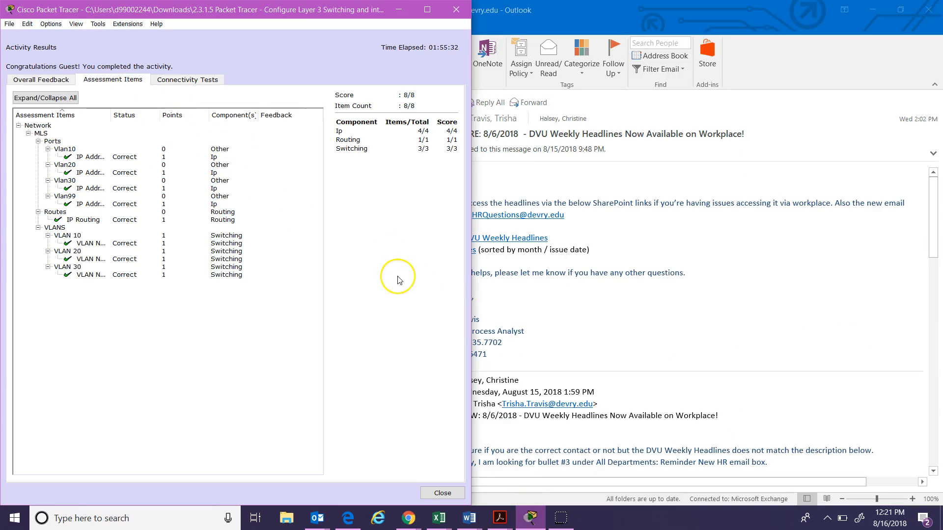